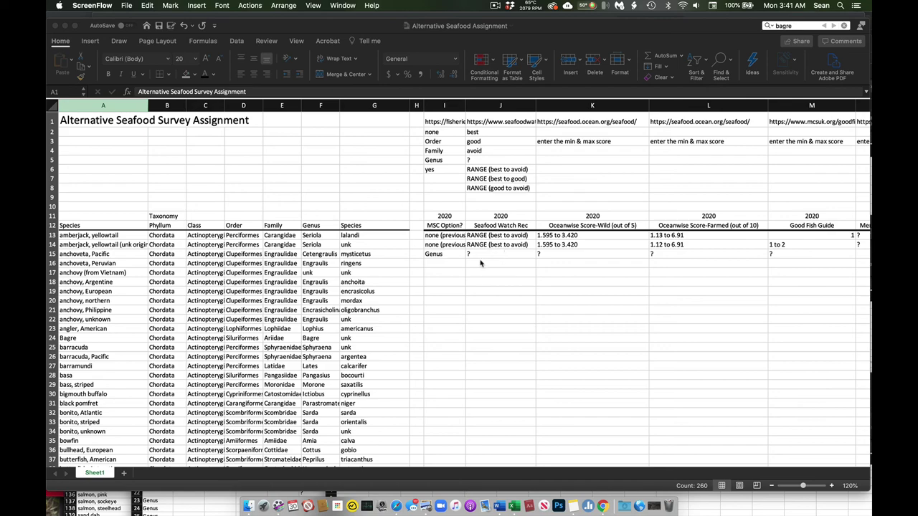
Scroll the survey sheet and briefly select the species name column
{"action": "scroll", "coordinate": [195, 252], "scroll_direction": "down", "scroll_amount": 3}
{"action": "scroll", "coordinate": [195, 251], "scroll_direction": "up", "scroll_amount": 2}
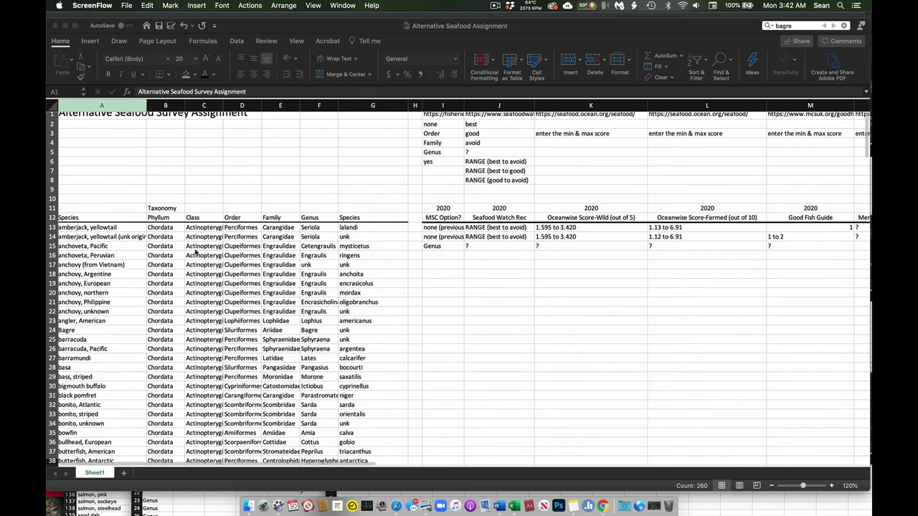
{"action": "scroll", "coordinate": [195, 251], "scroll_direction": "up", "scroll_amount": 1}
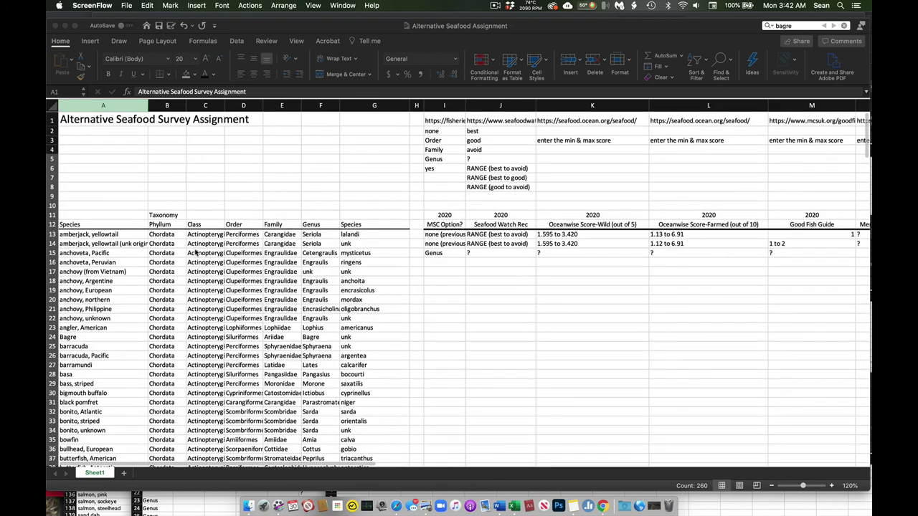
{"action": "scroll", "coordinate": [119, 256], "scroll_direction": "down", "scroll_amount": 2}
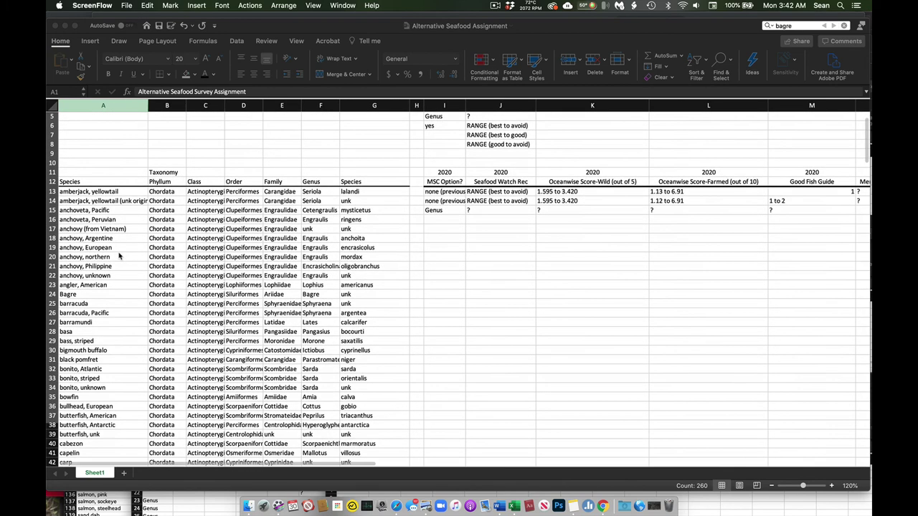
{"action": "left_click", "coordinate": [111, 103]}
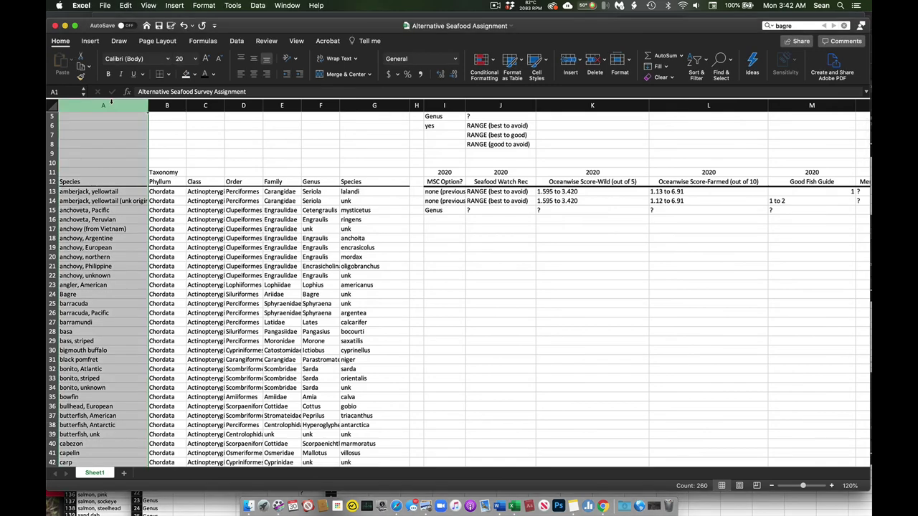
{"action": "left_click", "coordinate": [155, 123]}
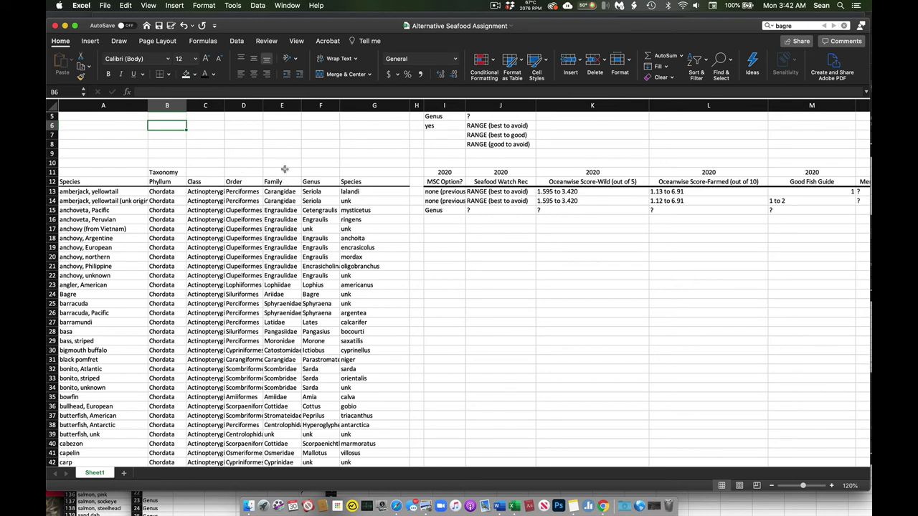
Inspect taxonomy entries: Seriola lalandi, the Engraulidae family and butterfish's uncertain order
{"action": "left_click_drag", "start_coordinate": [319, 191], "coordinate": [345, 191]}
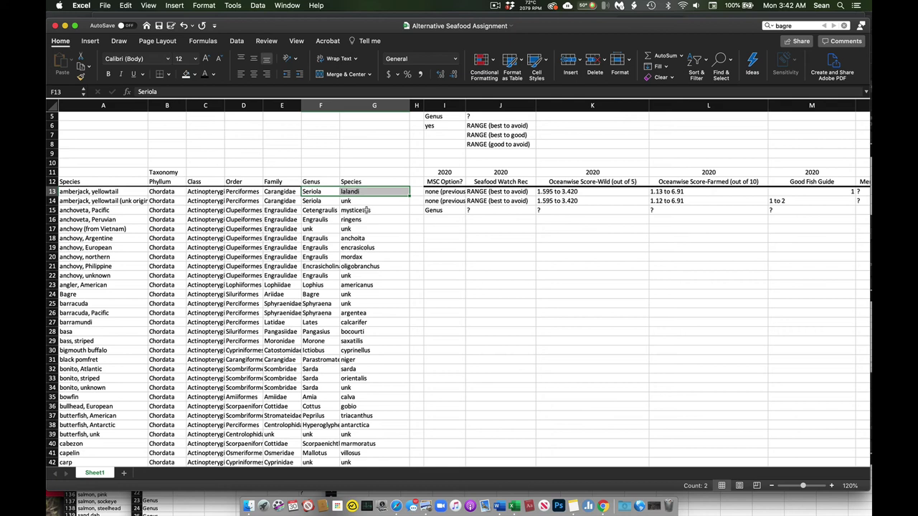
{"action": "left_click", "coordinate": [322, 202]}
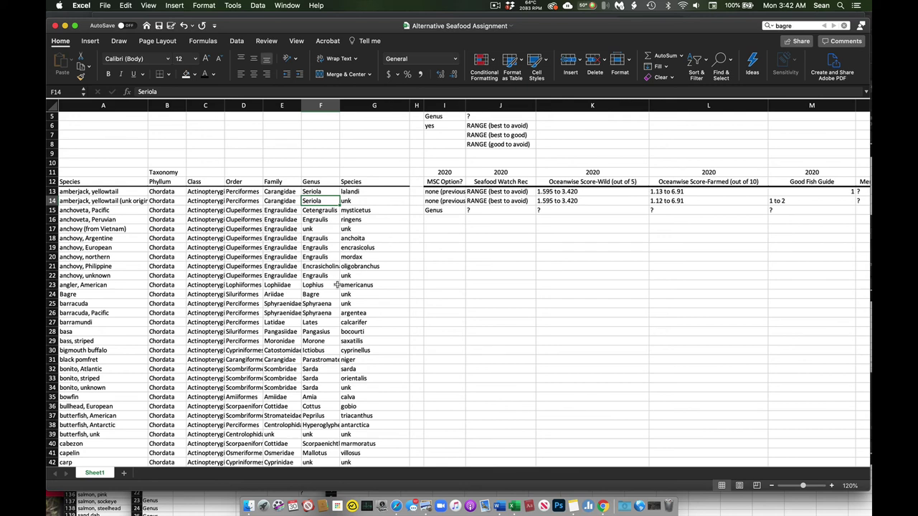
{"action": "left_click", "coordinate": [286, 229]}
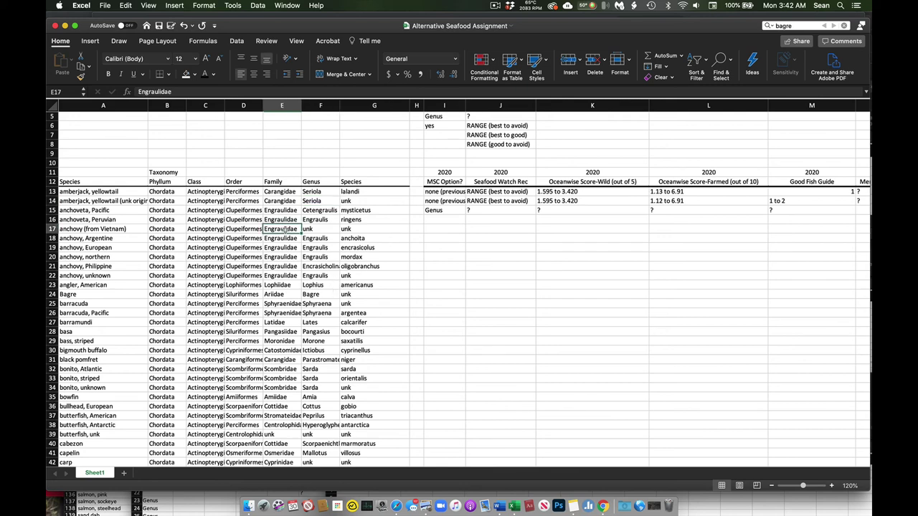
{"action": "scroll", "coordinate": [285, 229], "scroll_direction": "down", "scroll_amount": 3}
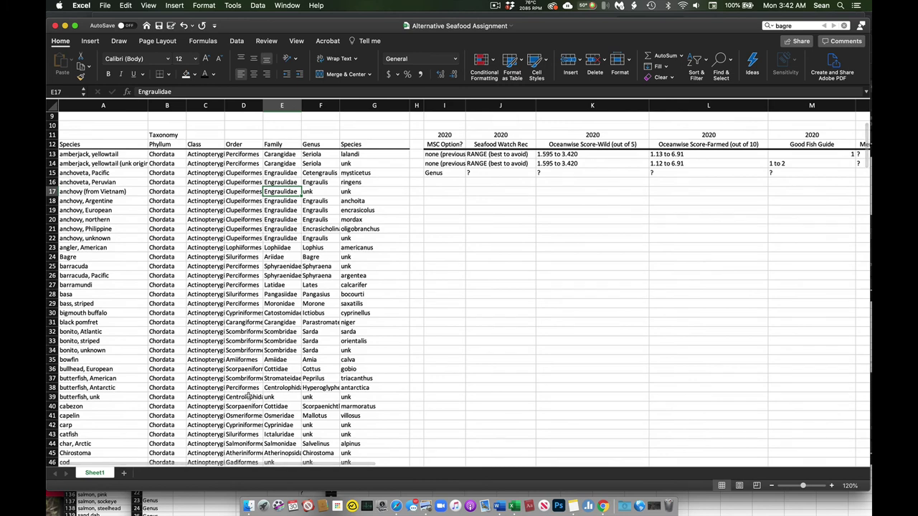
{"action": "left_click", "coordinate": [249, 396]}
{"action": "scroll", "coordinate": [249, 396], "scroll_direction": "up", "scroll_amount": 4}
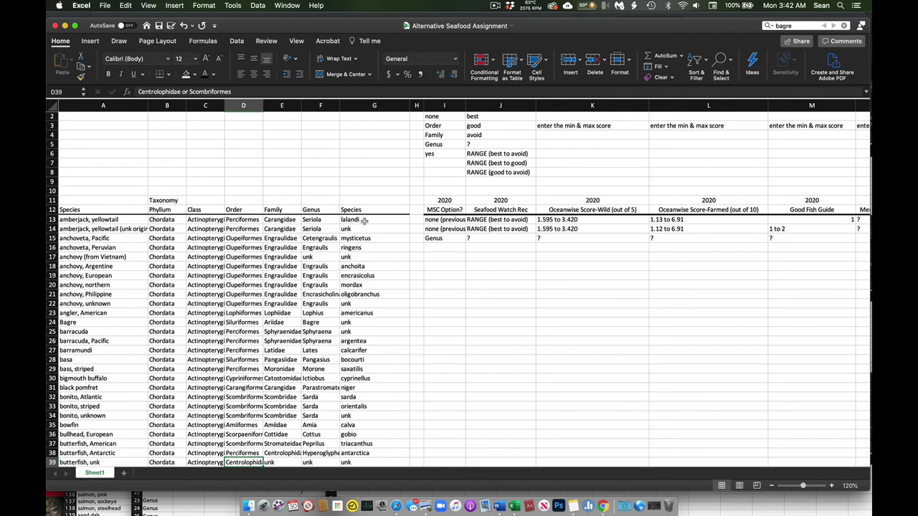
{"action": "scroll", "coordinate": [366, 221], "scroll_direction": "right", "scroll_amount": 15}
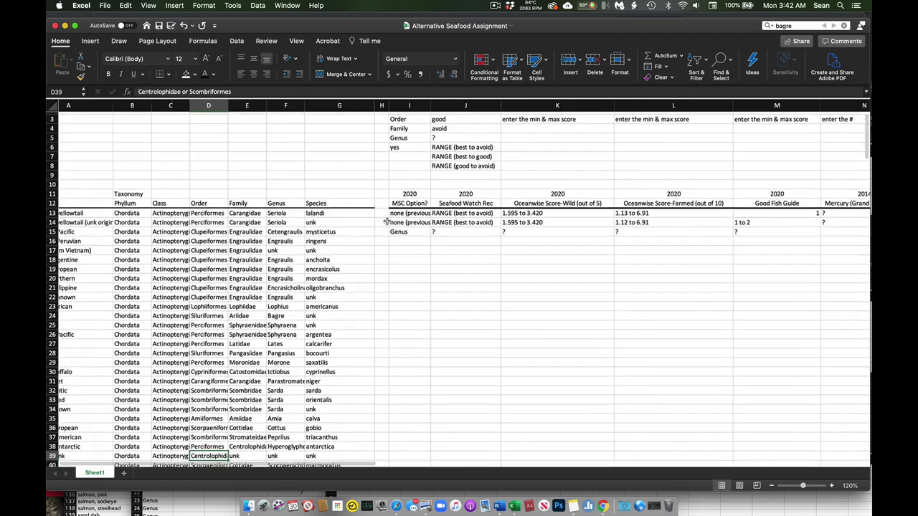
{"action": "scroll", "coordinate": [387, 221], "scroll_direction": "left", "scroll_amount": 15}
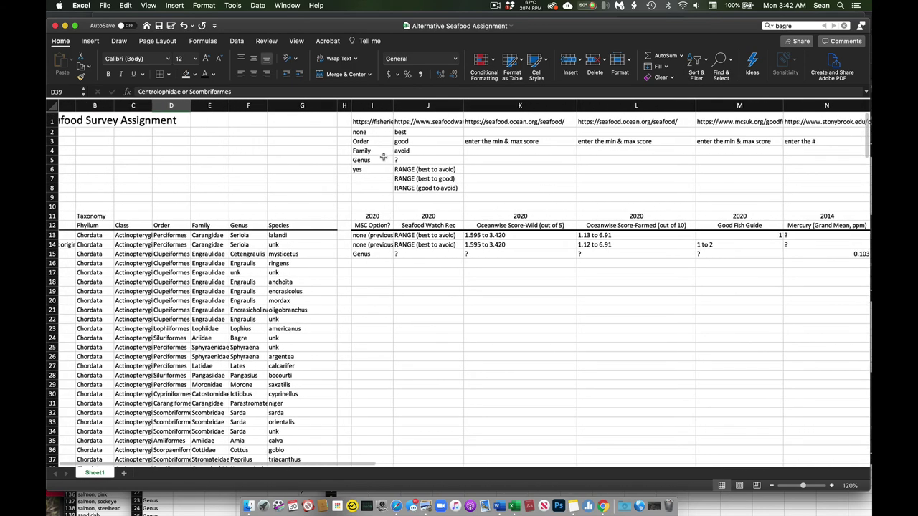
Step through the MSC legend values in column I, ending on none
{"action": "left_click", "coordinate": [380, 162]}
{"action": "key", "text": "Up"}
{"action": "key", "text": "Up"}
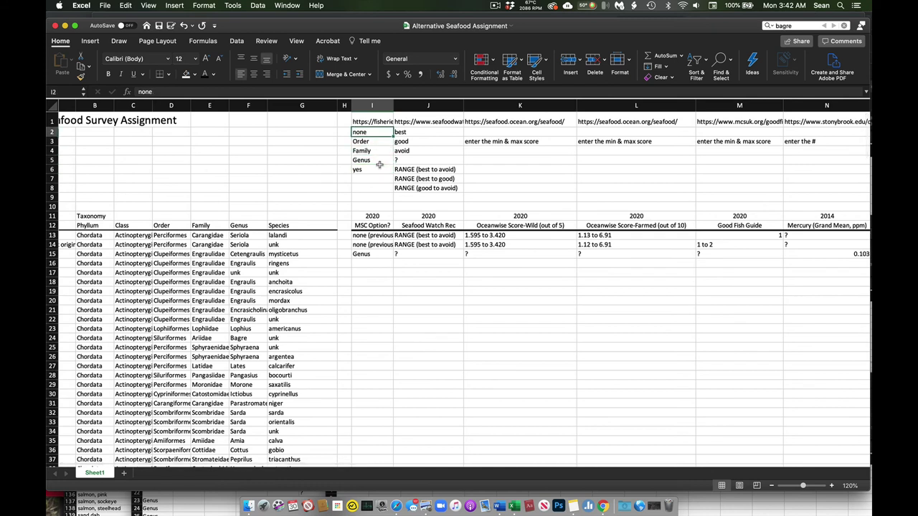
{"action": "key", "text": "Up"}
{"action": "key", "text": "Up"}
{"action": "key", "text": "Down"}
{"action": "key", "text": "Down"}
{"action": "key", "text": "Down"}
{"action": "key", "text": "Down"}
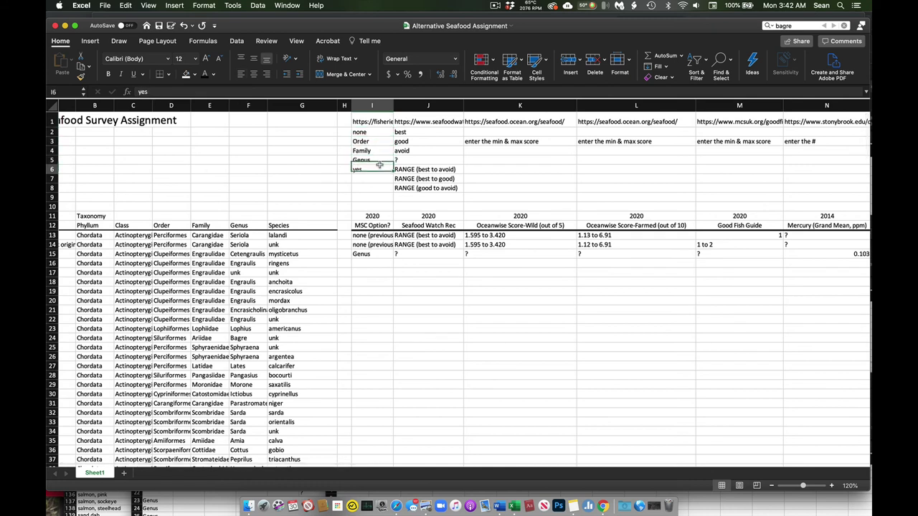
{"action": "key", "text": "Down"}
{"action": "key", "text": "Up"}
{"action": "key", "text": "Up"}
{"action": "key", "text": "Up"}
{"action": "key", "text": "Up"}
{"action": "key", "text": "Up"}
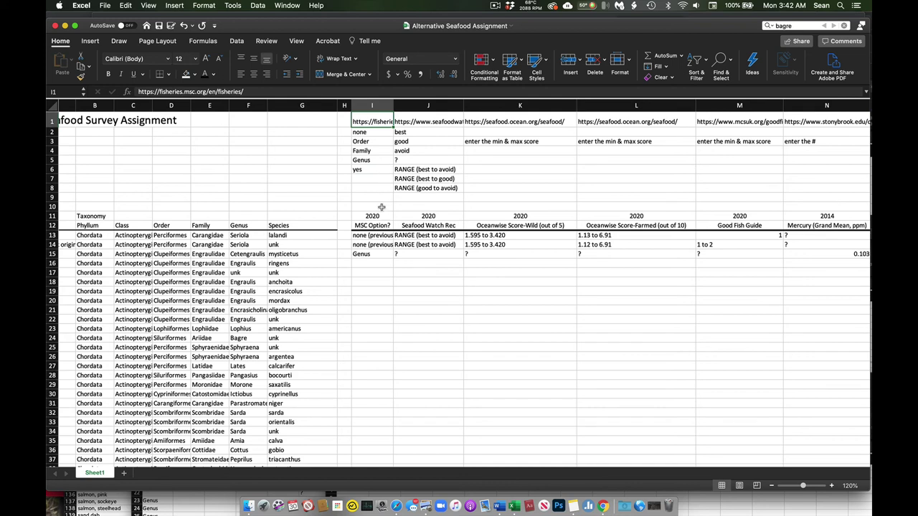
Check the unknown species entry in G14 and the Seriola lalandi cells F13:G13
{"action": "left_click", "coordinate": [322, 247]}
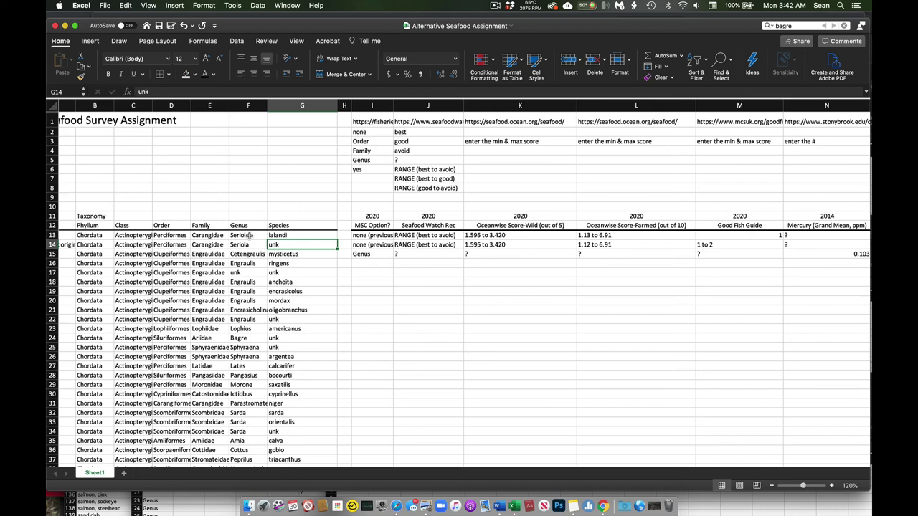
{"action": "left_click_drag", "start_coordinate": [249, 236], "coordinate": [282, 238]}
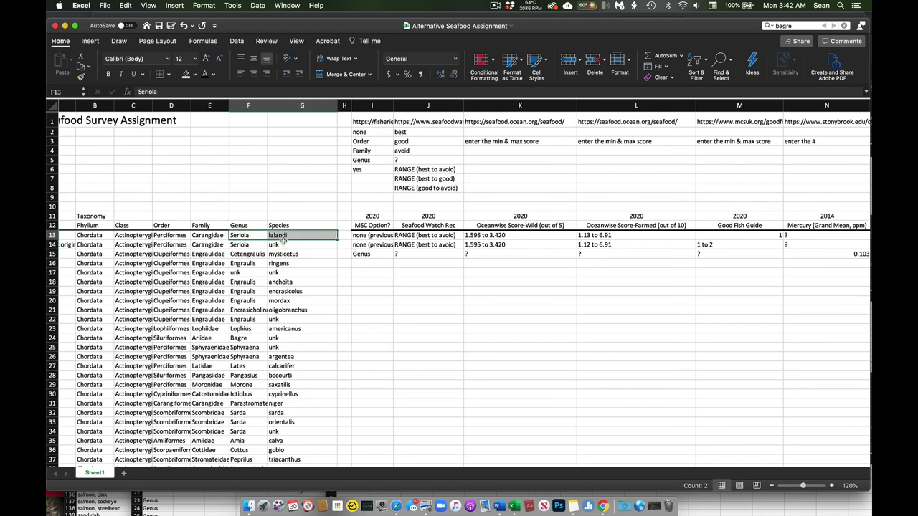
{"action": "scroll", "coordinate": [284, 240], "scroll_direction": "left", "scroll_amount": 3}
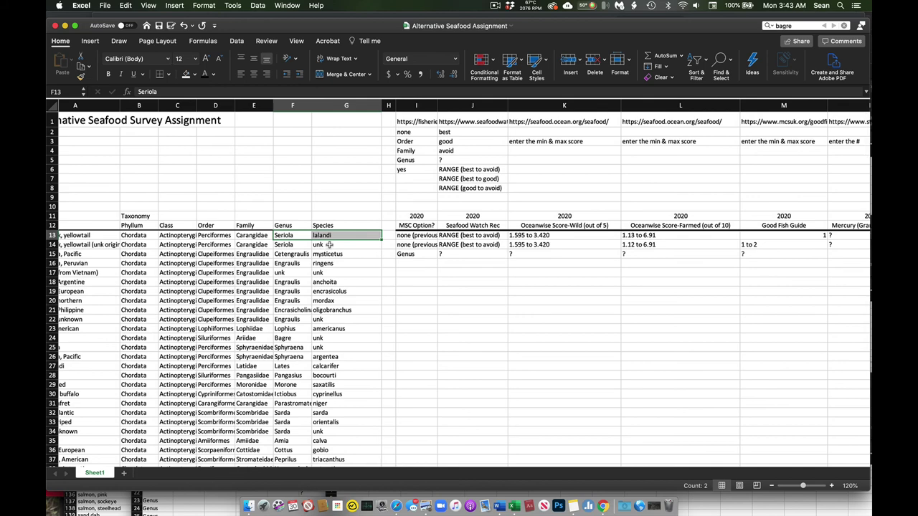
{"action": "scroll", "coordinate": [329, 245], "scroll_direction": "left", "scroll_amount": 2}
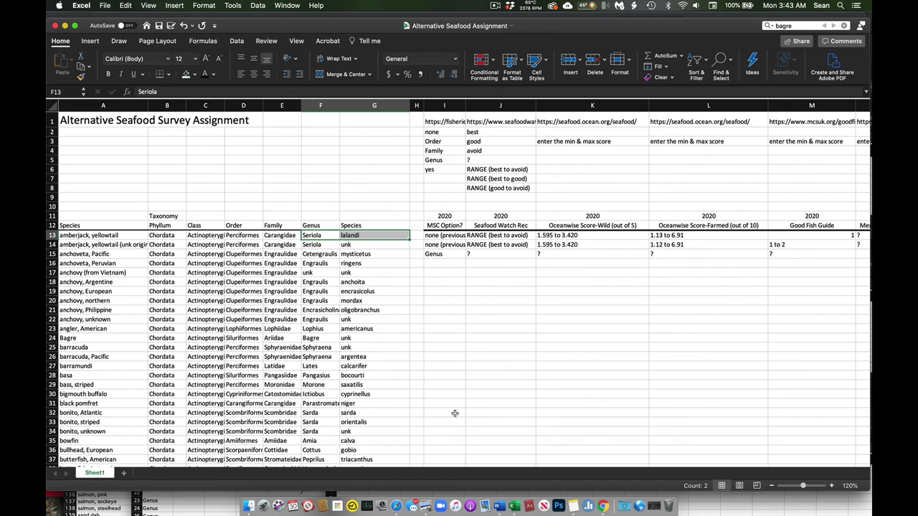
Review MSC's Track a Fishery anchovy results in Safari, then return to the survey workbook
{"action": "left_click", "coordinate": [396, 500]}
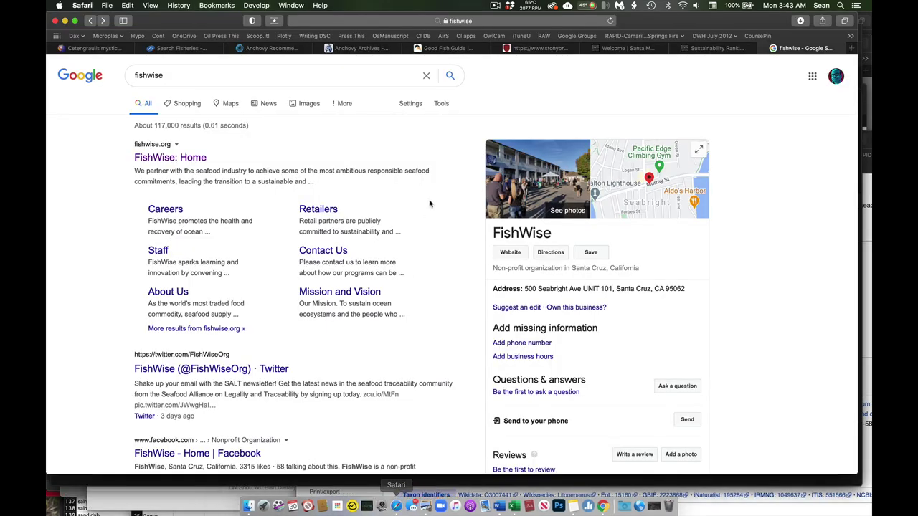
{"action": "left_click", "coordinate": [181, 49]}
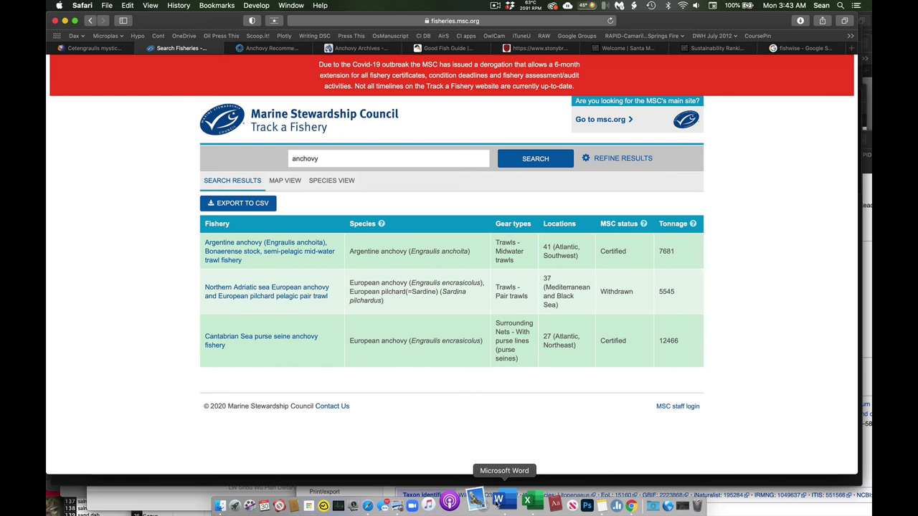
{"action": "left_click", "coordinate": [514, 501]}
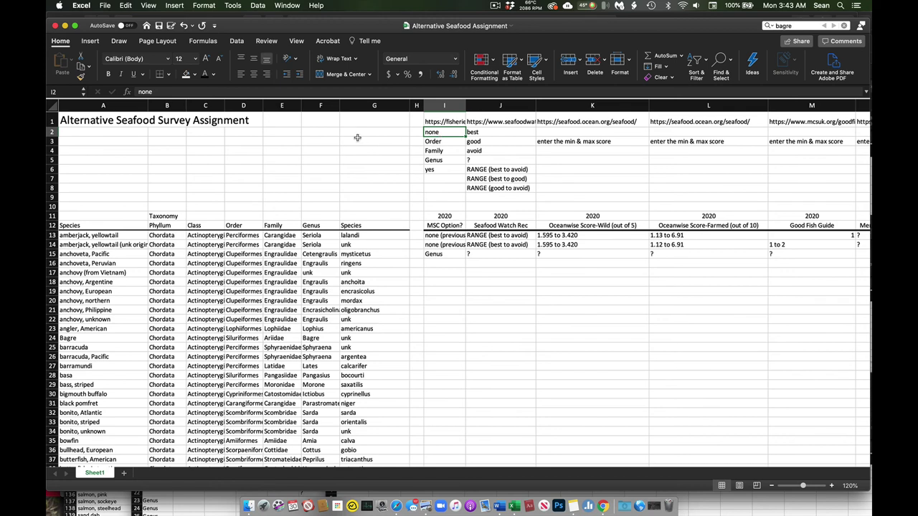
{"action": "key", "text": "Down"}
{"action": "key", "text": "Down"}
{"action": "key", "text": "Down"}
{"action": "key", "text": "Down"}
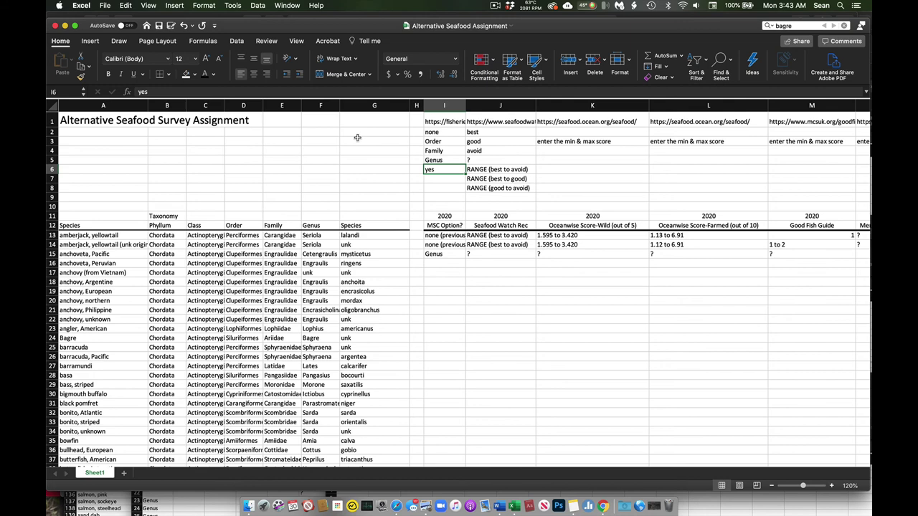
{"action": "key", "text": "Up"}
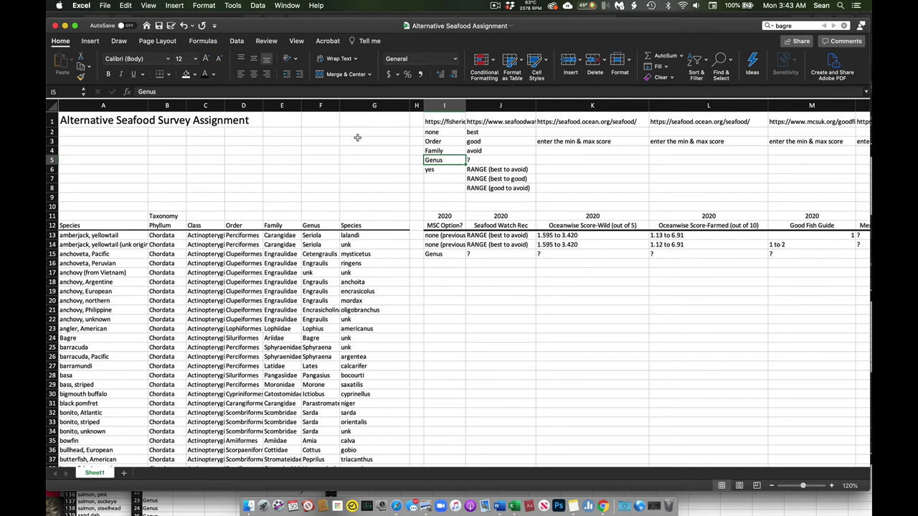
{"action": "key", "text": "Up"}
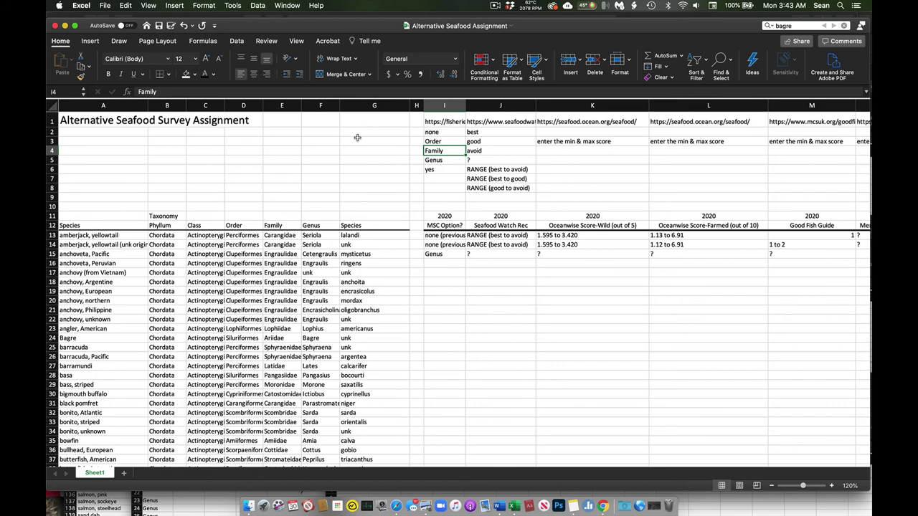
{"action": "key", "text": "Up"}
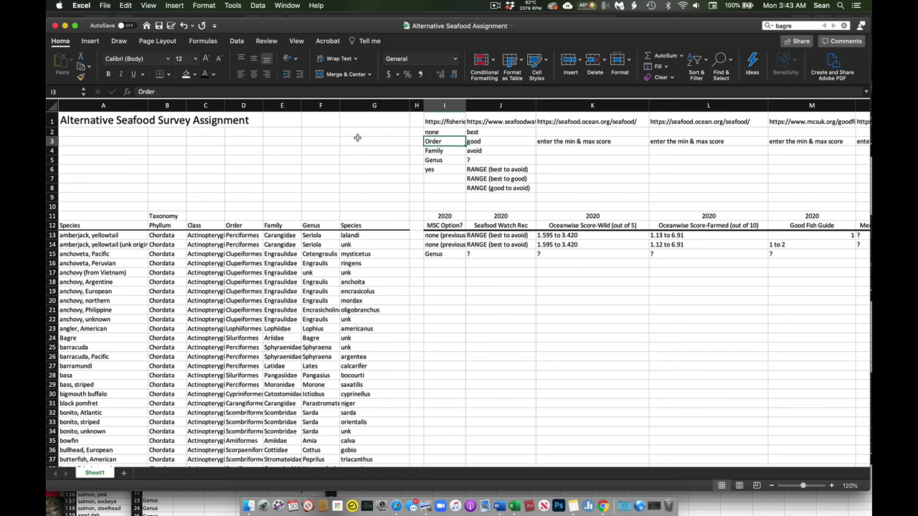
{"action": "key", "text": "Down"}
{"action": "key", "text": "Down"}
{"action": "key", "text": "Down"}
{"action": "key", "text": "Down"}
{"action": "key", "text": "Down"}
{"action": "key", "text": "Down"}
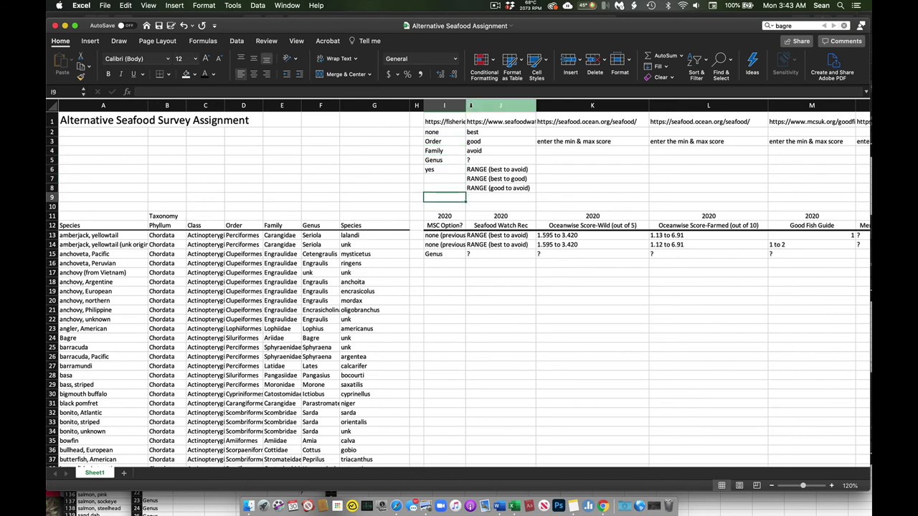
{"action": "left_click_drag", "start_coordinate": [466, 106], "coordinate": [492, 105]}
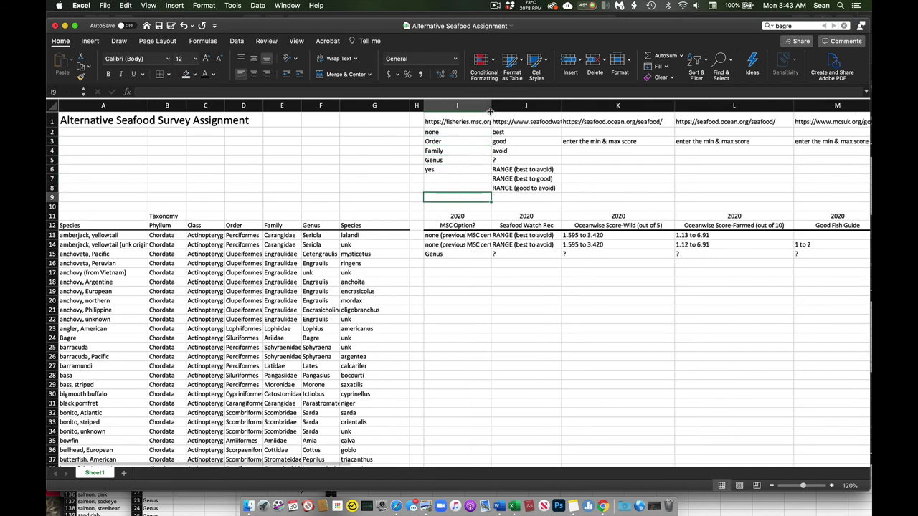
Check the MSC entries in I13 and I15, then highlight the Seafood Watch URL in J1
{"action": "left_click", "coordinate": [453, 236]}
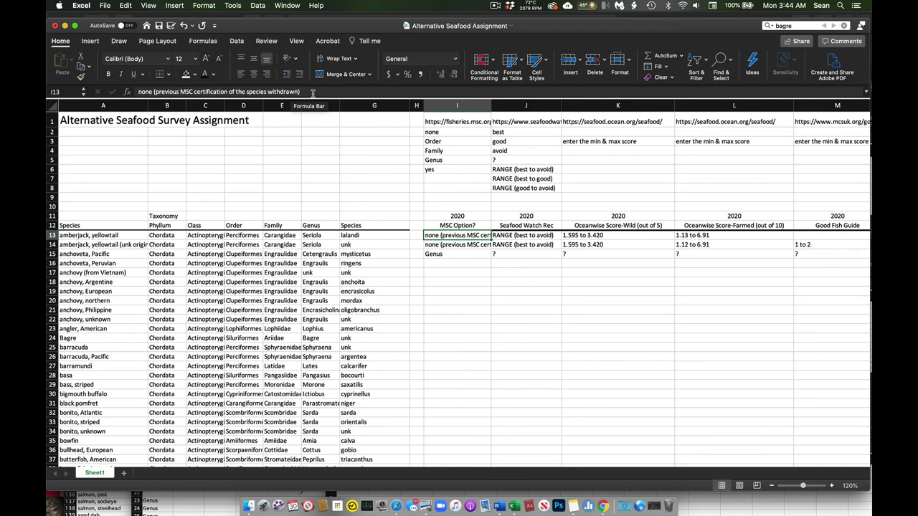
{"action": "left_click", "coordinate": [461, 254]}
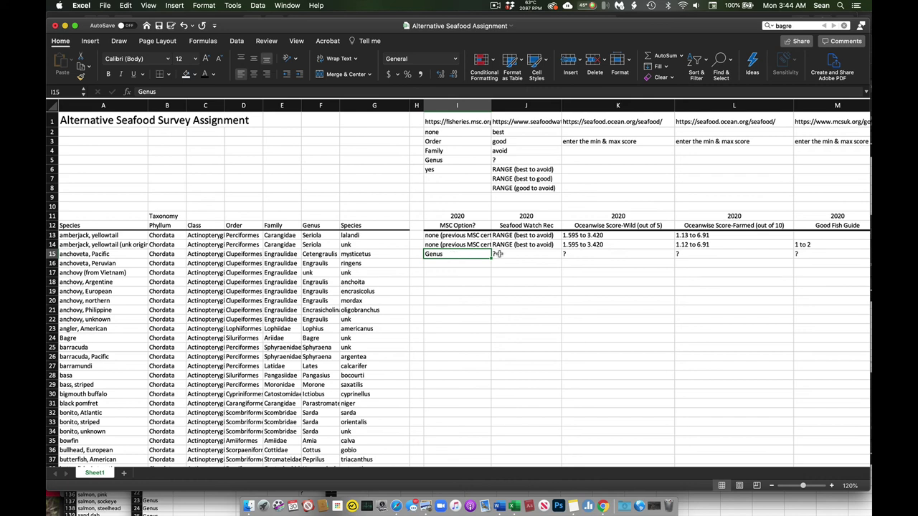
{"action": "left_click", "coordinate": [538, 135]}
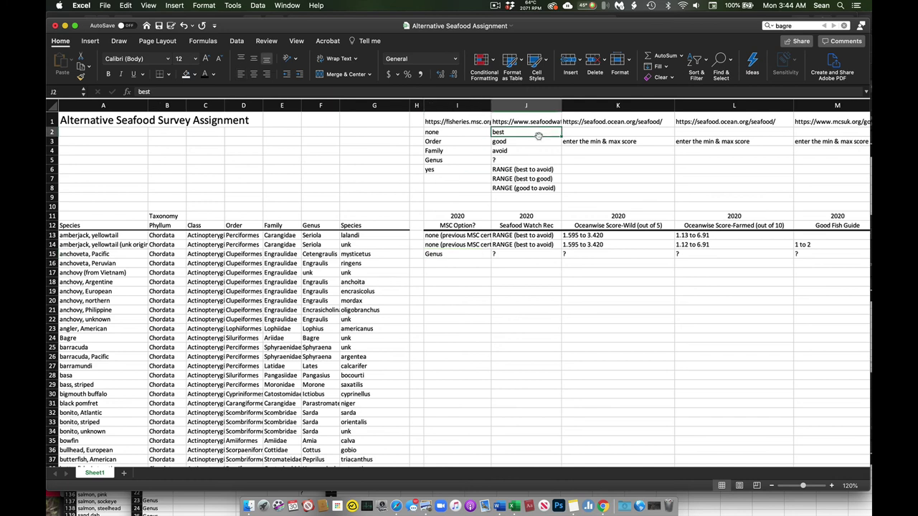
{"action": "key", "text": "Up"}
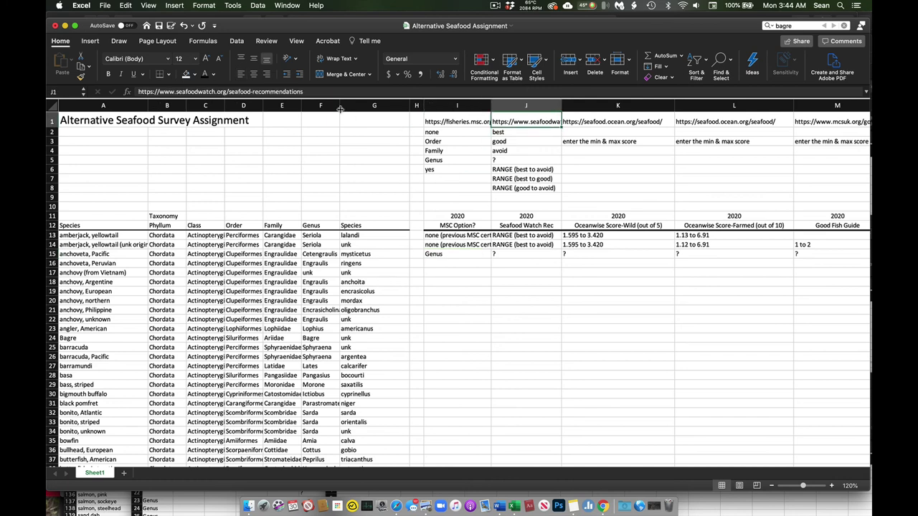
{"action": "left_click_drag", "start_coordinate": [303, 91], "coordinate": [135, 92]}
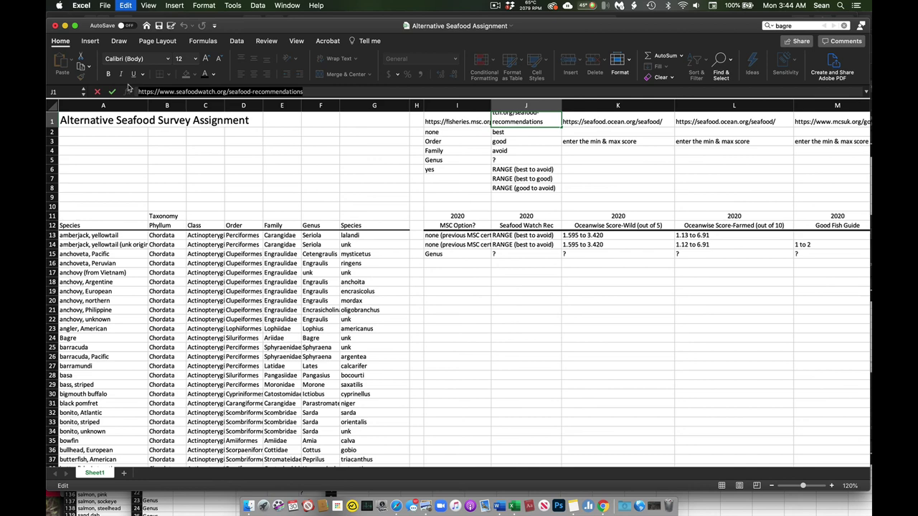
Scroll through Seafood Watch's 18 Anchovy results, all European anchovy rated Avoid
{"action": "left_click", "coordinate": [396, 506]}
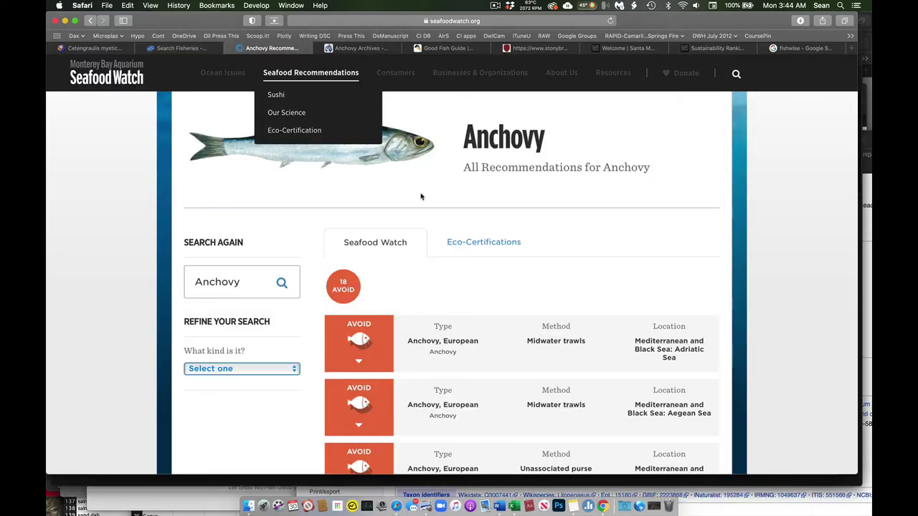
{"action": "scroll", "coordinate": [416, 194], "scroll_direction": "up", "scroll_amount": 3}
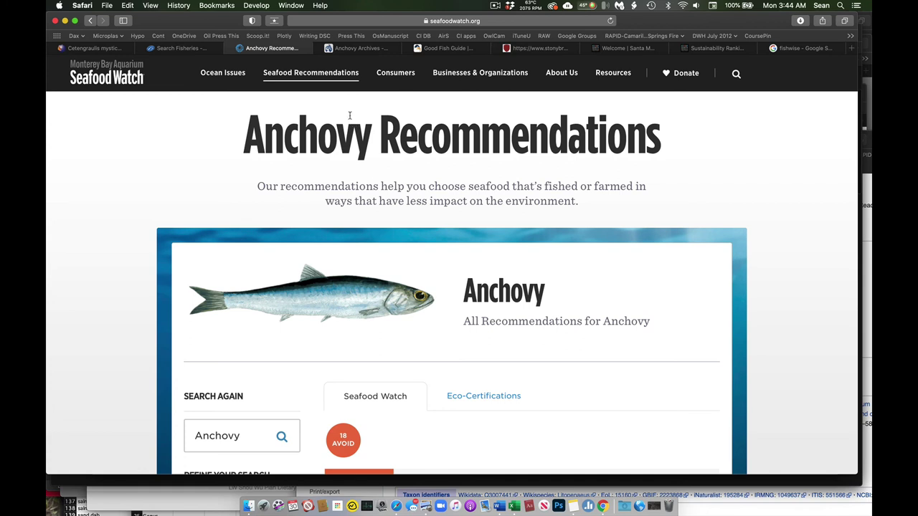
{"action": "scroll", "coordinate": [349, 115], "scroll_direction": "down", "scroll_amount": 1}
{"action": "scroll", "coordinate": [350, 115], "scroll_direction": "down", "scroll_amount": 5}
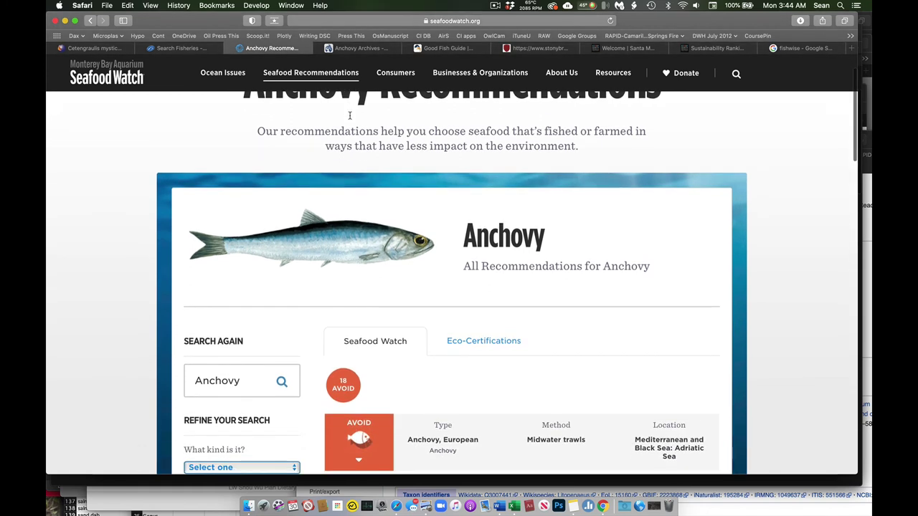
{"action": "scroll", "coordinate": [350, 119], "scroll_direction": "down", "scroll_amount": 2}
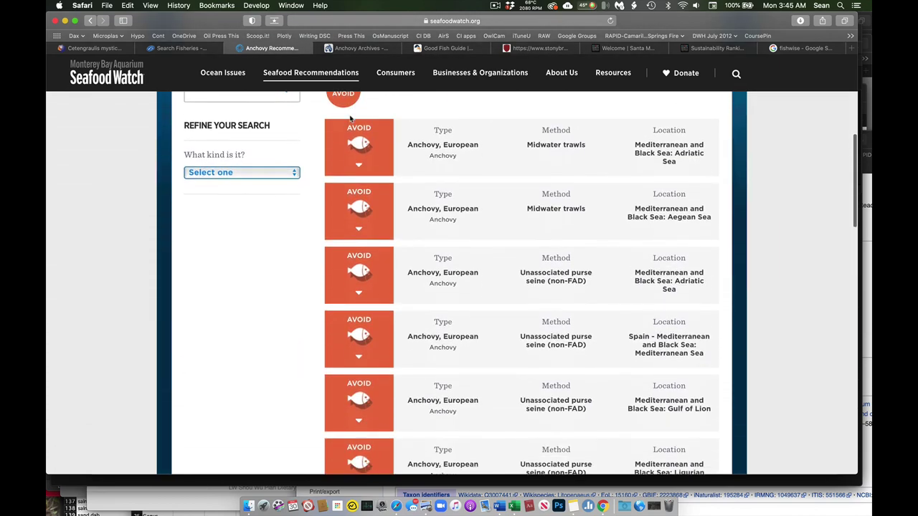
{"action": "scroll", "coordinate": [350, 118], "scroll_direction": "up", "scroll_amount": 4}
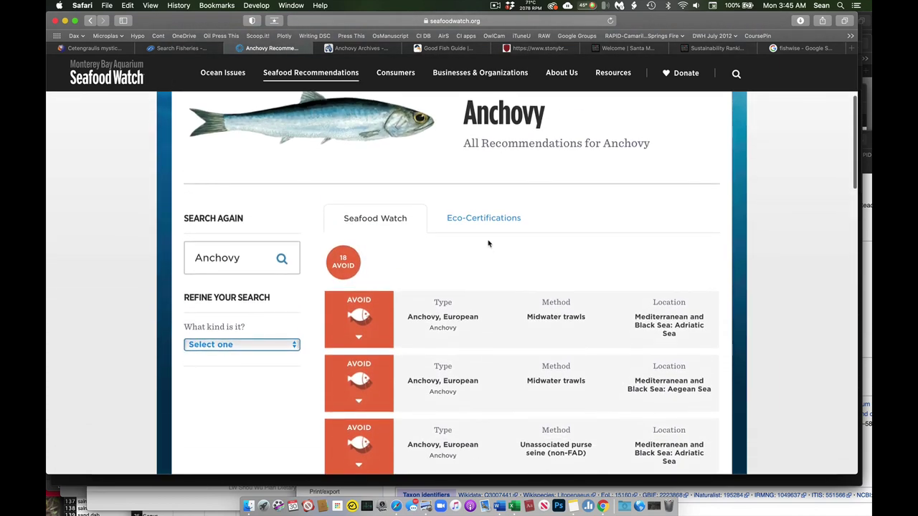
{"action": "scroll", "coordinate": [492, 266], "scroll_direction": "down", "scroll_amount": 1}
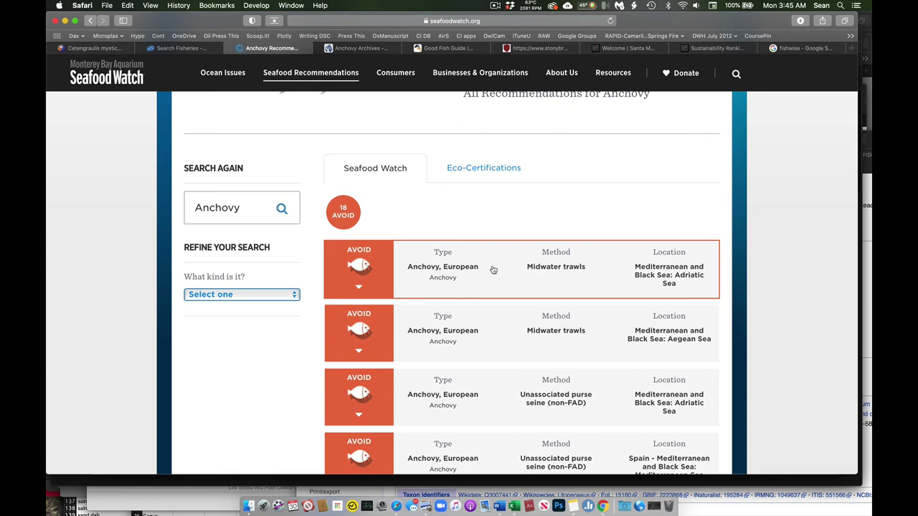
{"action": "scroll", "coordinate": [494, 269], "scroll_direction": "down", "scroll_amount": 3}
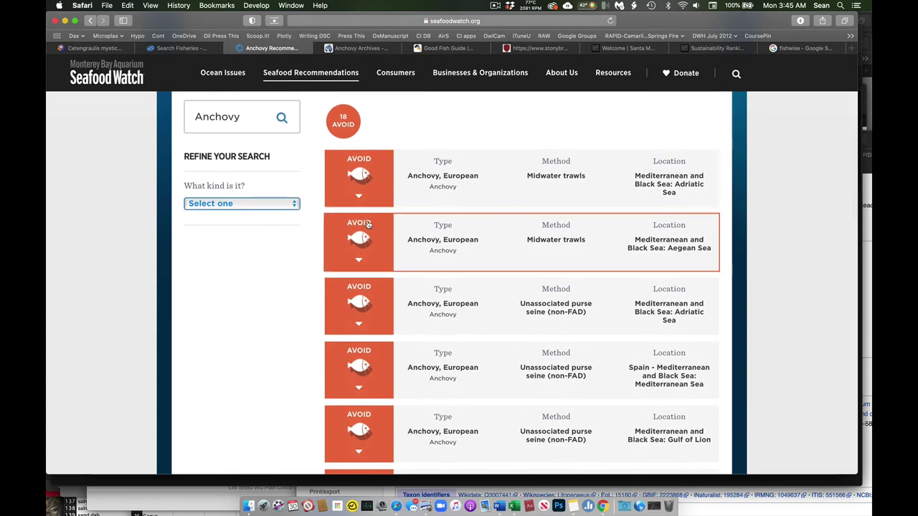
{"action": "scroll", "coordinate": [369, 237], "scroll_direction": "down", "scroll_amount": 2}
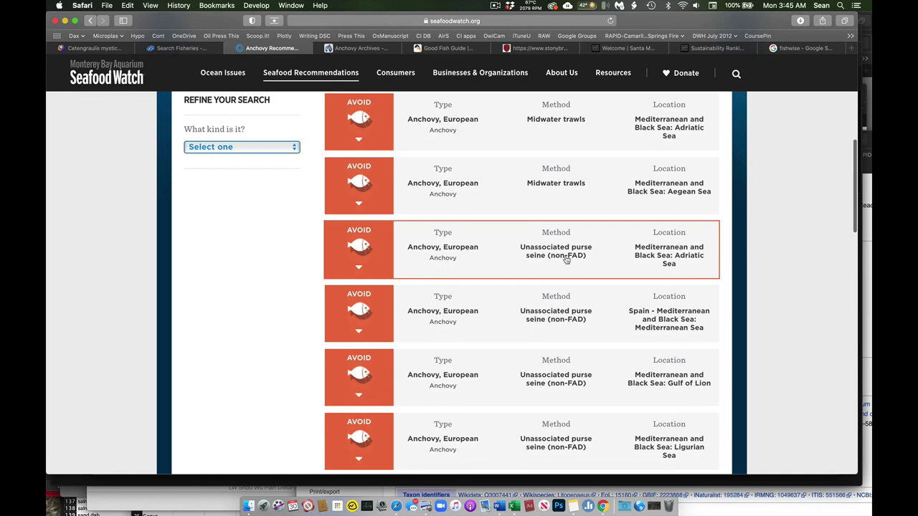
{"action": "scroll", "coordinate": [566, 261], "scroll_direction": "up", "scroll_amount": 2}
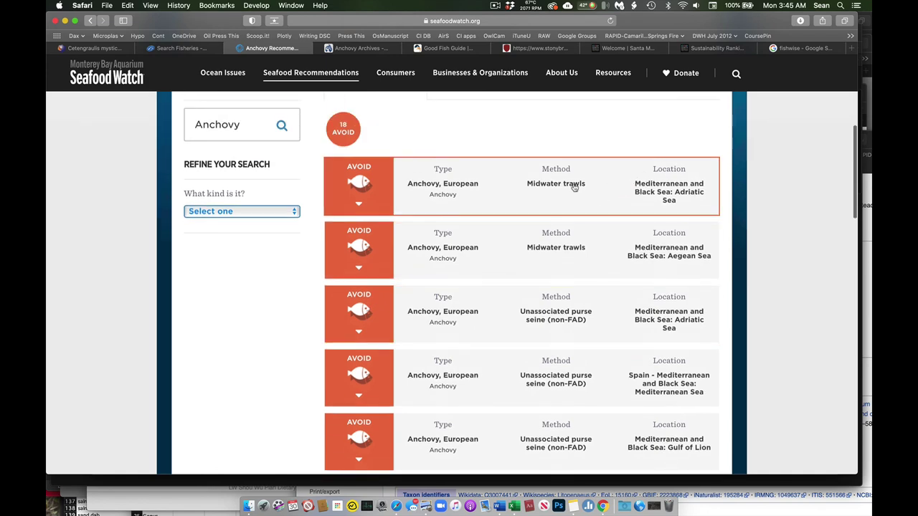
{"action": "scroll", "coordinate": [628, 200], "scroll_direction": "down", "scroll_amount": 20}
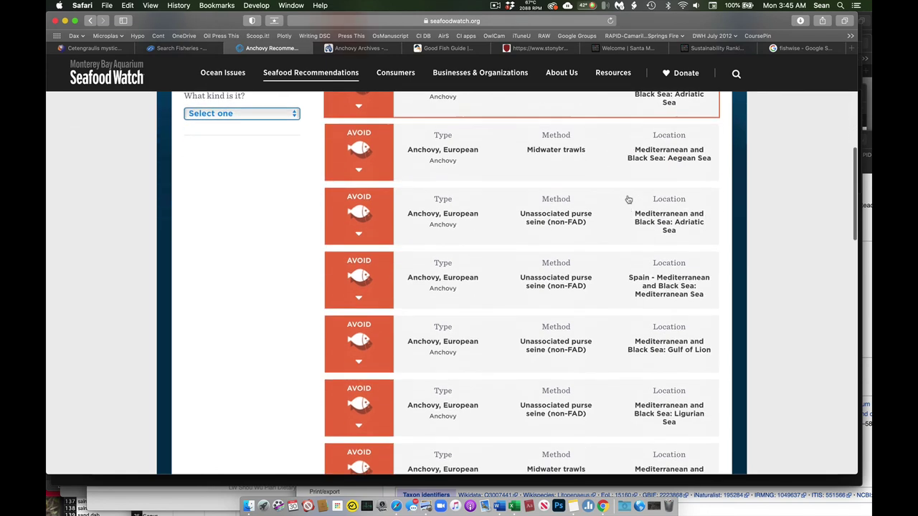
{"action": "scroll", "coordinate": [628, 200], "scroll_direction": "down", "scroll_amount": 5}
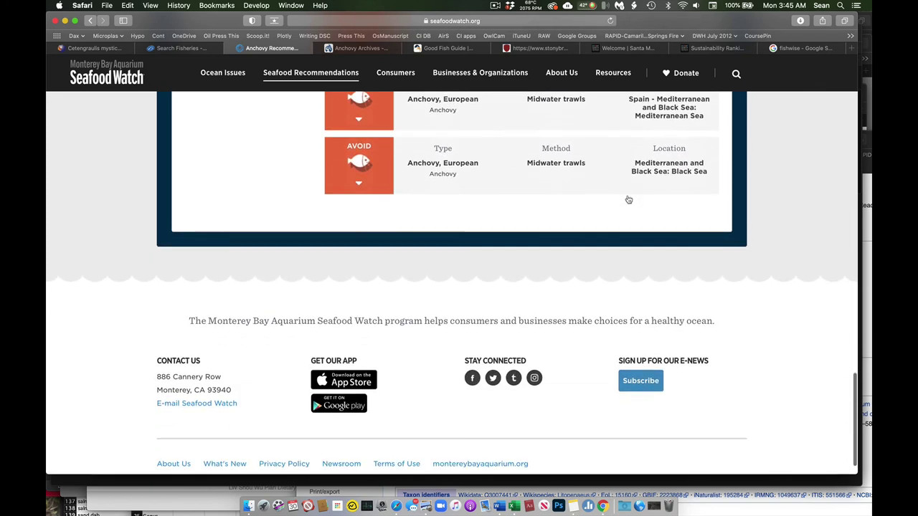
{"action": "scroll", "coordinate": [603, 202], "scroll_direction": "up", "scroll_amount": 15}
{"action": "scroll", "coordinate": [602, 202], "scroll_direction": "up", "scroll_amount": 2}
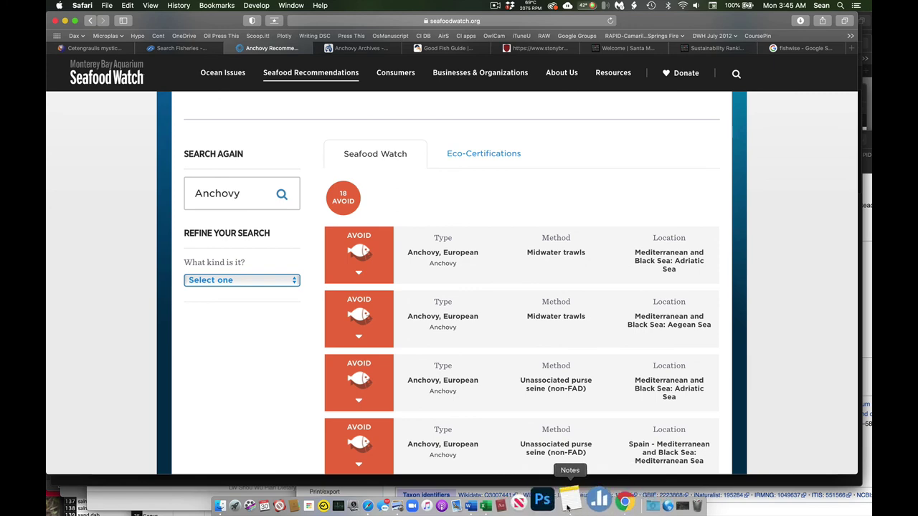
{"action": "left_click", "coordinate": [510, 506]}
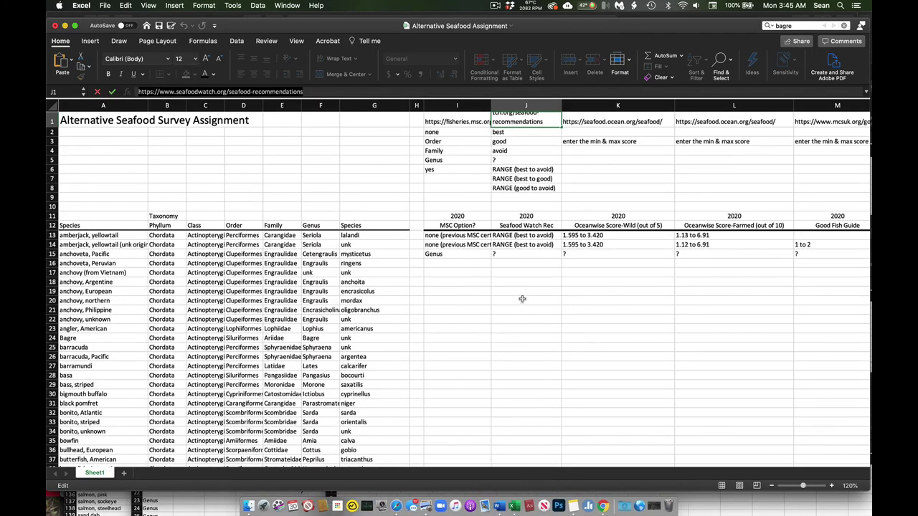
Enter avoid as Pacific anchoveta's Seafood Watch rating in J15
{"action": "scroll", "coordinate": [522, 299], "scroll_direction": "right", "scroll_amount": 2}
{"action": "scroll", "coordinate": [522, 299], "scroll_direction": "right", "scroll_amount": 1}
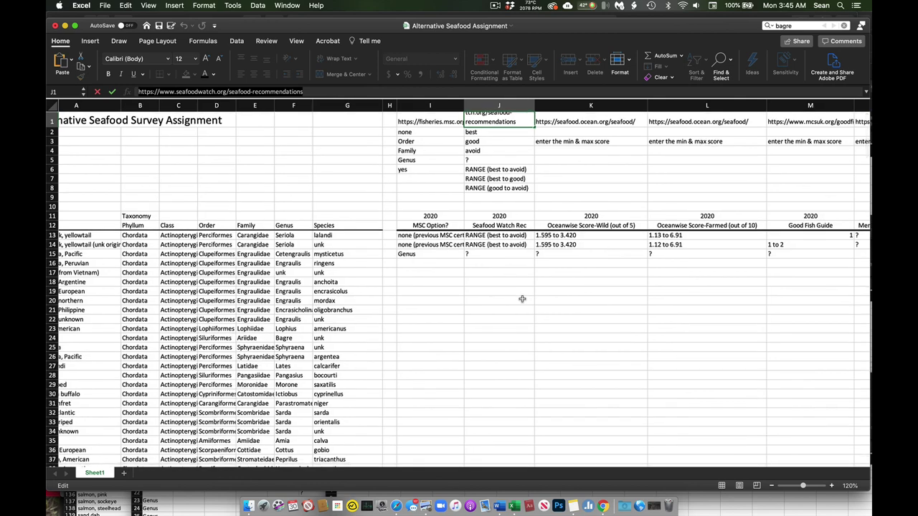
{"action": "left_click", "coordinate": [500, 254]}
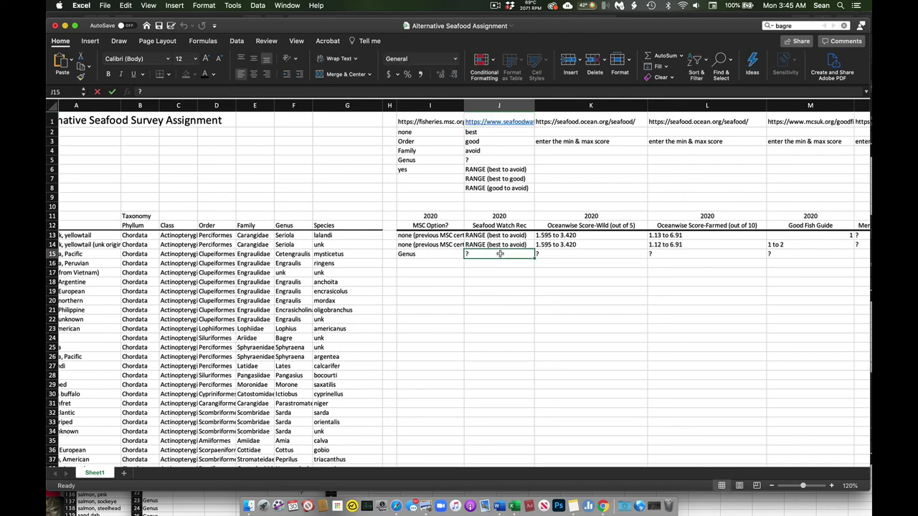
{"action": "scroll", "coordinate": [500, 254], "scroll_direction": "left", "scroll_amount": 2}
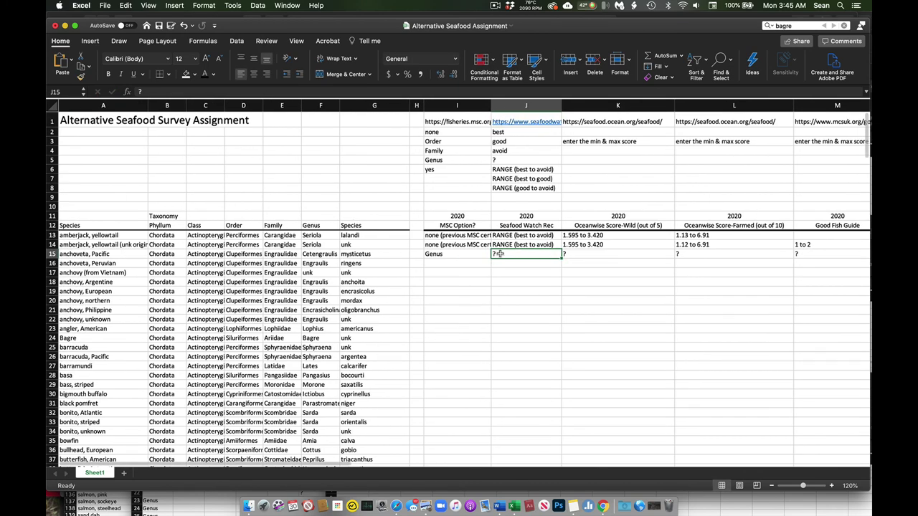
{"action": "type", "text": "avoid"}
{"action": "key", "text": "Return"}
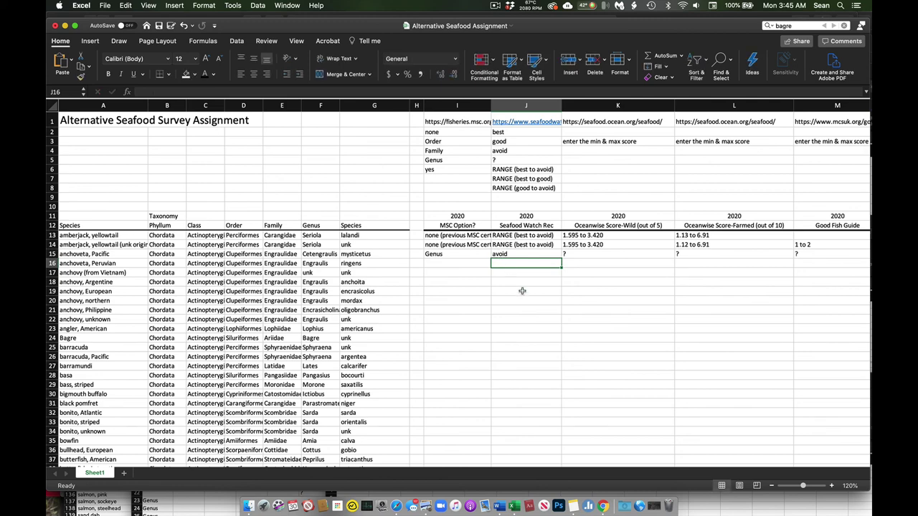
Copy the scientific name Seriola lalandi from F13:G13
{"action": "scroll", "coordinate": [522, 290], "scroll_direction": "right", "scroll_amount": 2}
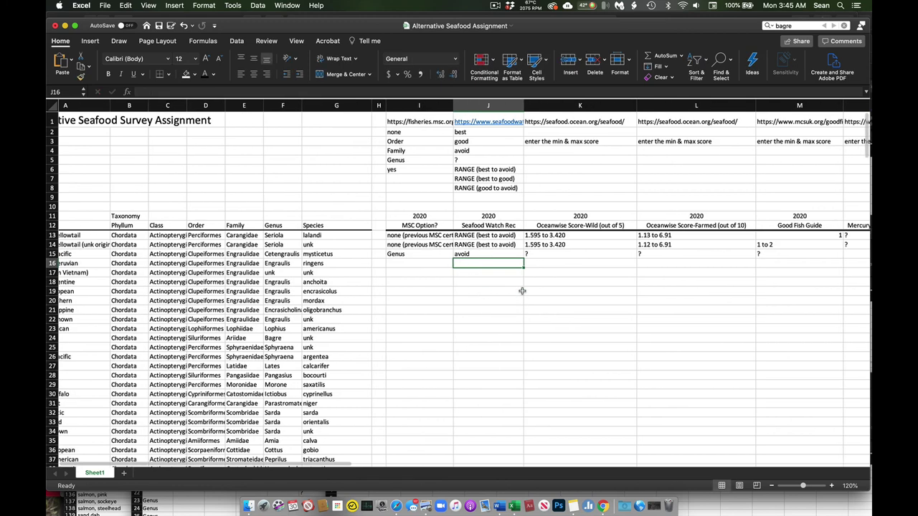
{"action": "scroll", "coordinate": [371, 276], "scroll_direction": "left", "scroll_amount": 2}
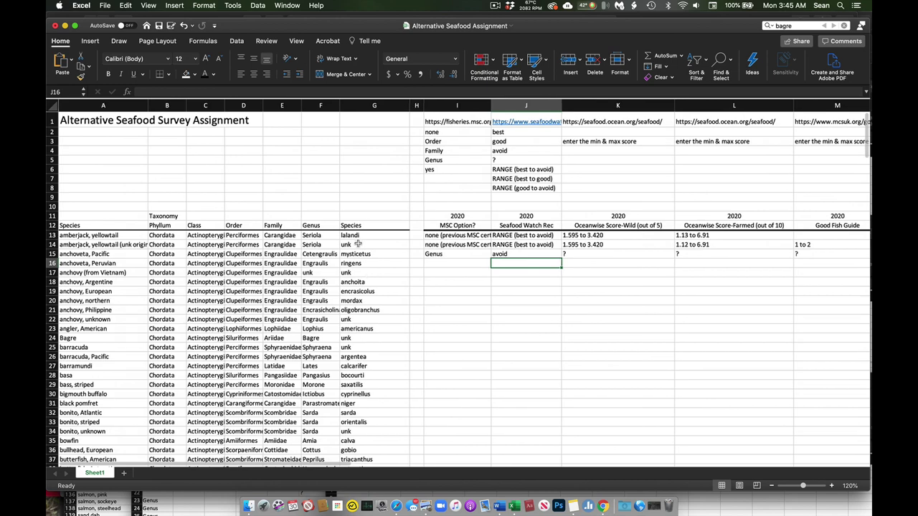
{"action": "left_click_drag", "start_coordinate": [359, 239], "coordinate": [330, 237]}
{"action": "key", "text": "super+c"}
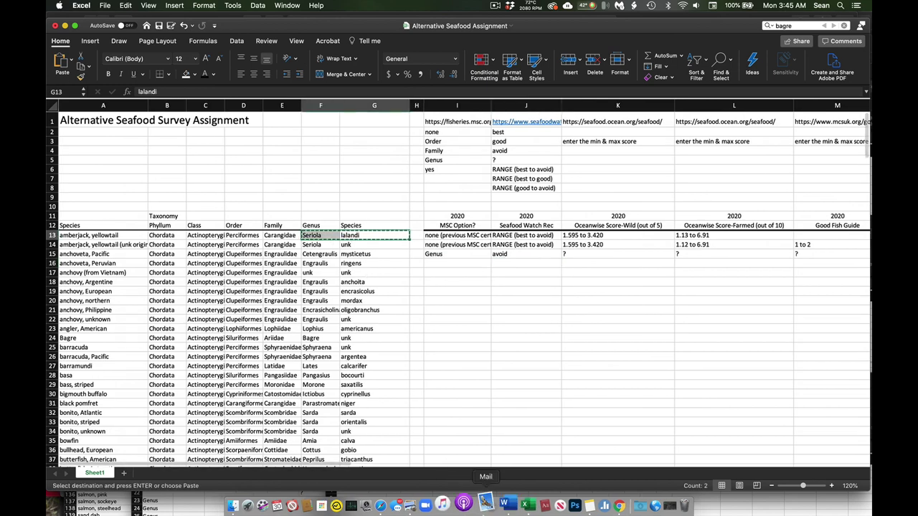
Search Seafood Watch for Seriola lalandi in place of Anchovy
{"action": "left_click", "coordinate": [376, 504]}
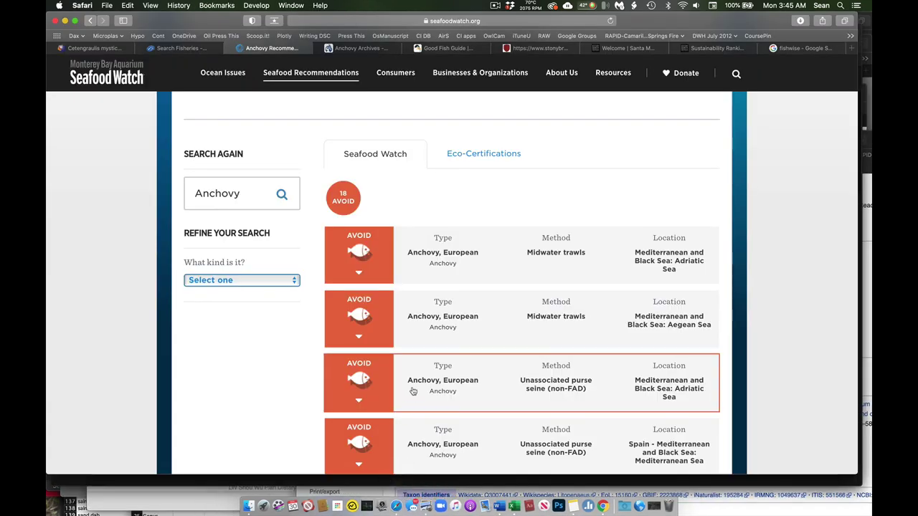
{"action": "scroll", "coordinate": [259, 337], "scroll_direction": "up", "scroll_amount": 3}
{"action": "left_click_drag", "start_coordinate": [259, 337], "coordinate": [150, 335]}
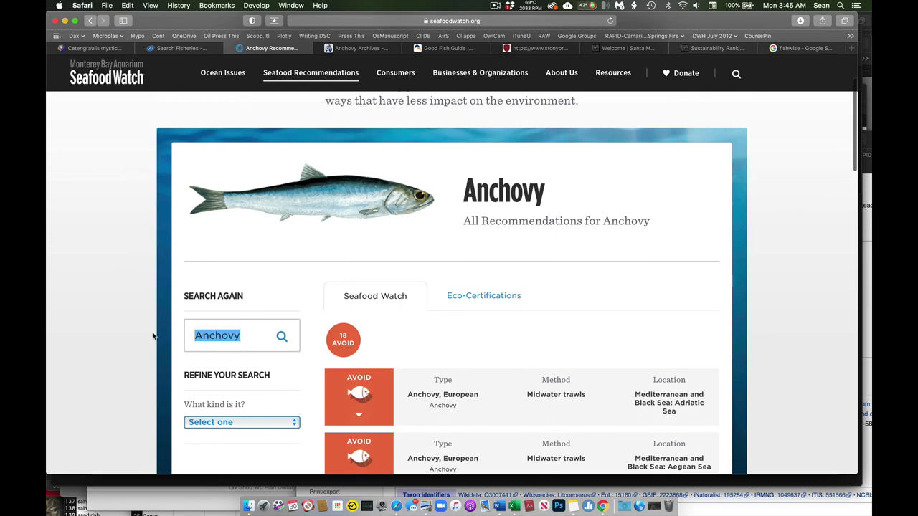
{"action": "key", "text": "super+v"}
{"action": "key", "text": "Return"}
{"action": "scroll", "coordinate": [312, 409], "scroll_direction": "down", "scroll_amount": 5}
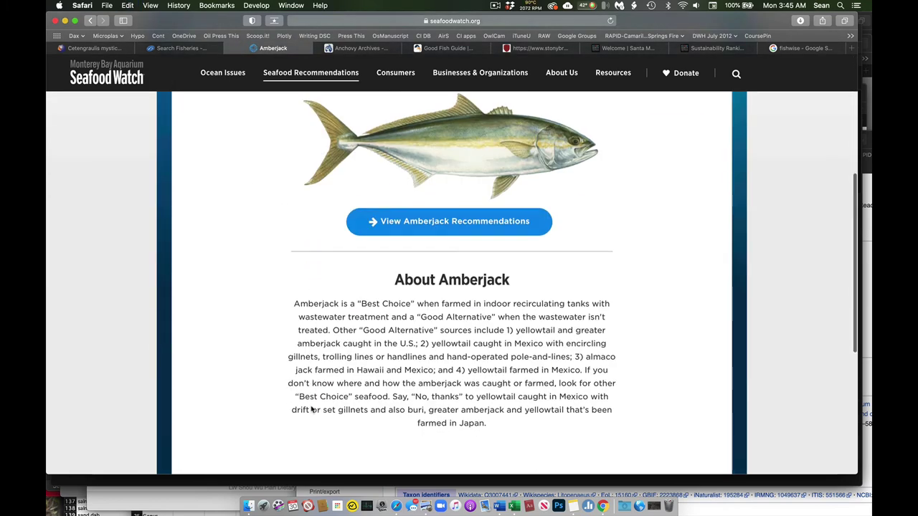
{"action": "scroll", "coordinate": [312, 409], "scroll_direction": "down", "scroll_amount": 3}
{"action": "scroll", "coordinate": [312, 409], "scroll_direction": "up", "scroll_amount": 3}
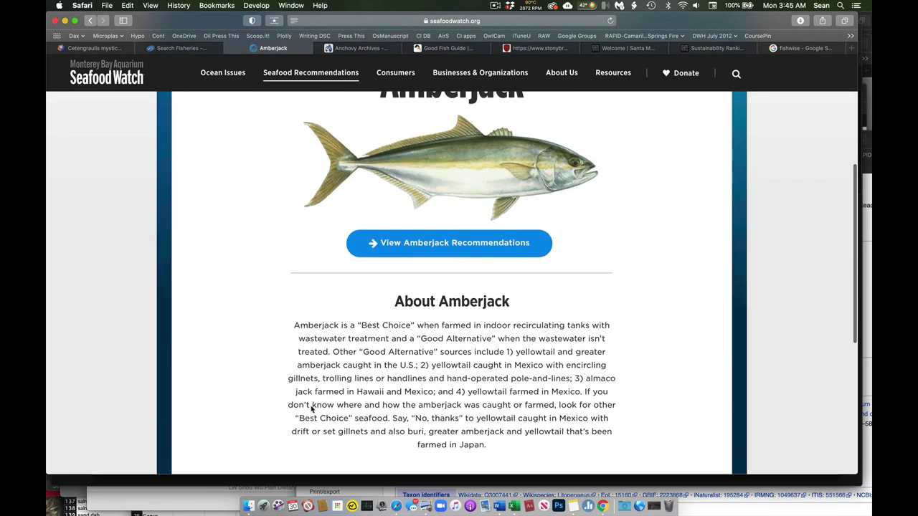
Review the full Amberjack list (4 Best Choice, 17 Good Alternative, 6 Avoid)
{"action": "left_click", "coordinate": [414, 248]}
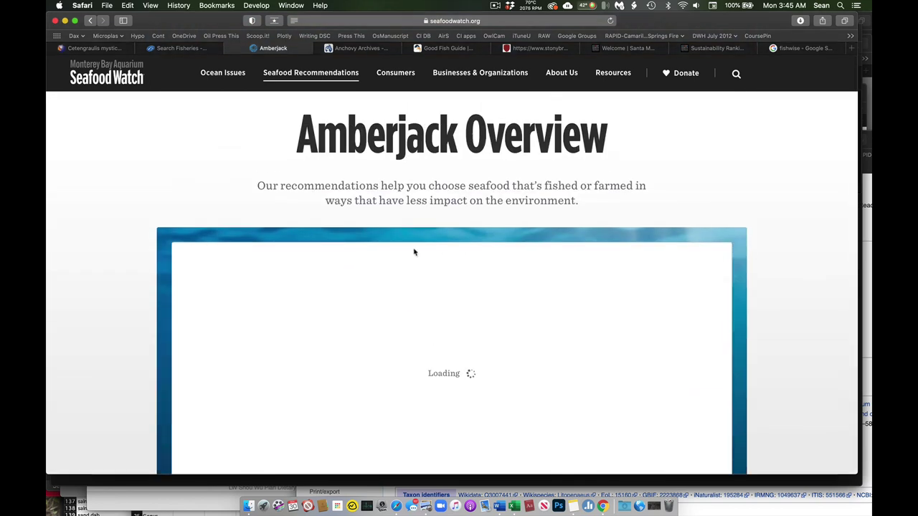
{"action": "scroll", "coordinate": [489, 304], "scroll_direction": "down", "scroll_amount": 10}
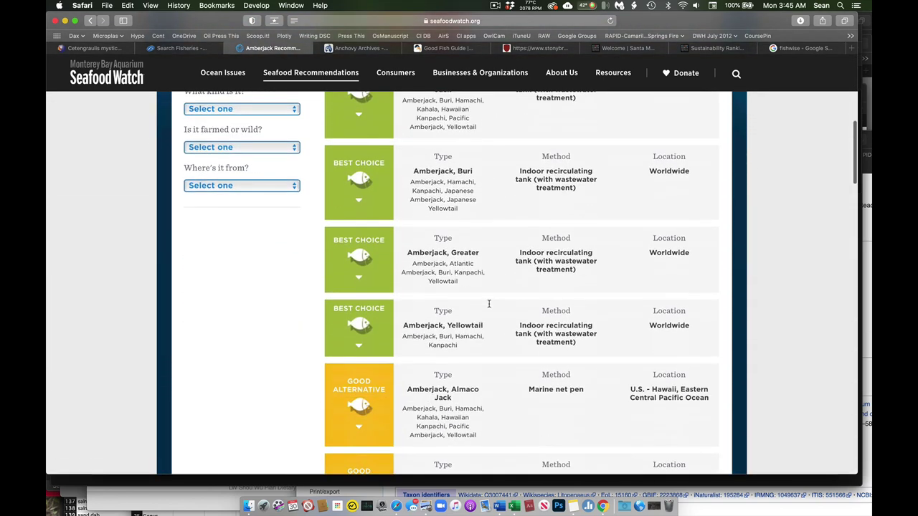
{"action": "scroll", "coordinate": [489, 304], "scroll_direction": "up", "scroll_amount": 3}
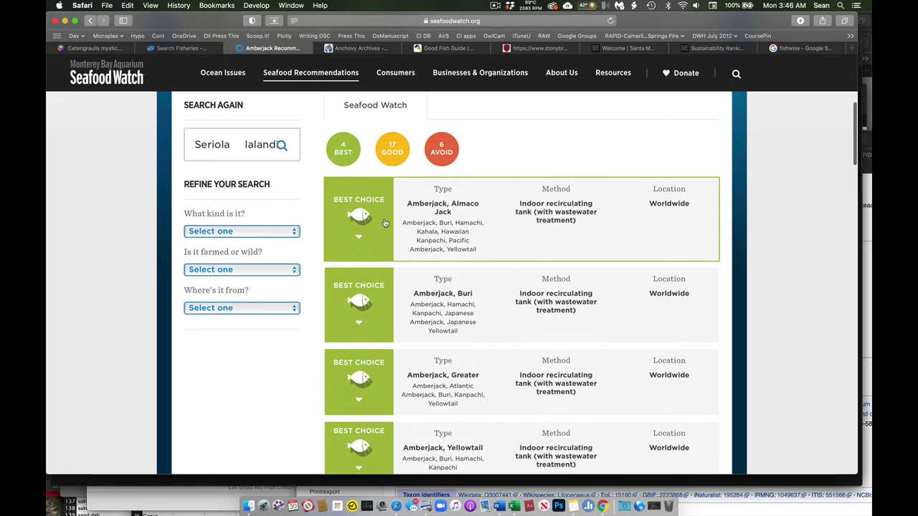
{"action": "scroll", "coordinate": [385, 223], "scroll_direction": "down", "scroll_amount": 8}
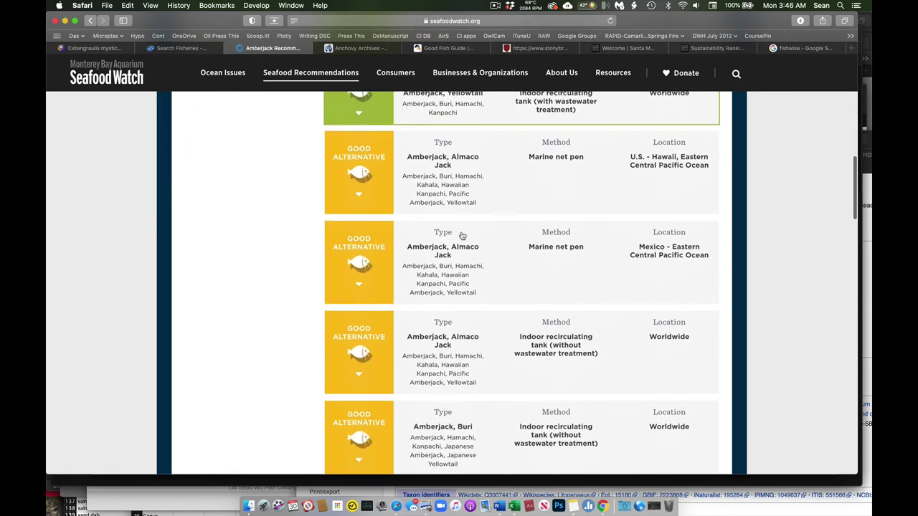
{"action": "scroll", "coordinate": [417, 197], "scroll_direction": "down", "scroll_amount": 10}
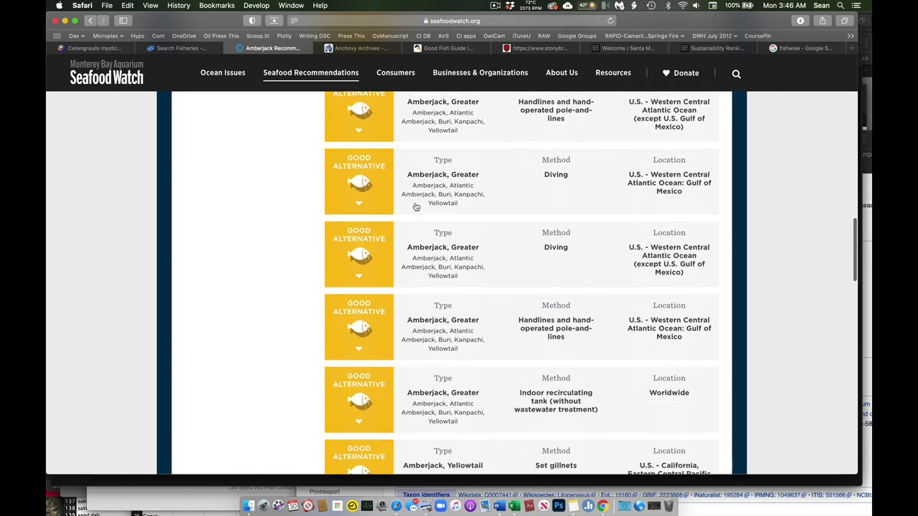
{"action": "scroll", "coordinate": [416, 206], "scroll_direction": "down", "scroll_amount": 10}
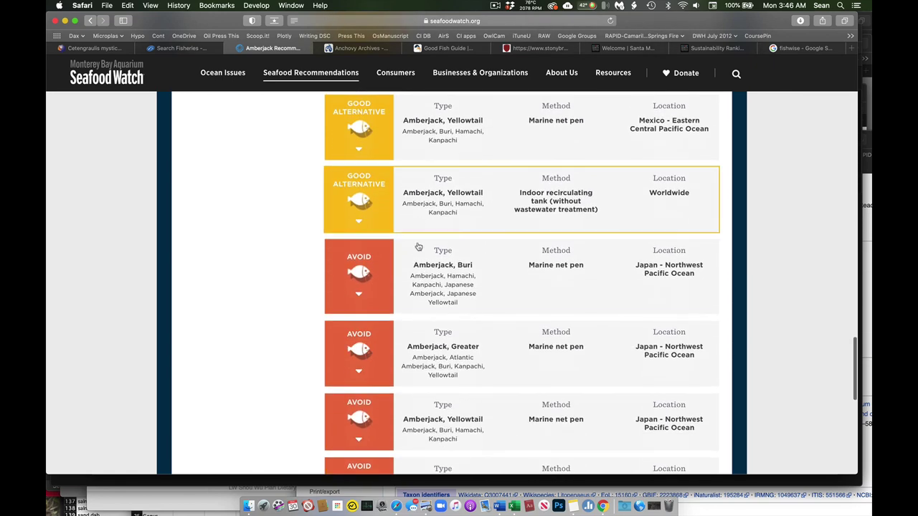
{"action": "left_click", "coordinate": [515, 505]}
{"action": "left_click", "coordinate": [513, 284]}
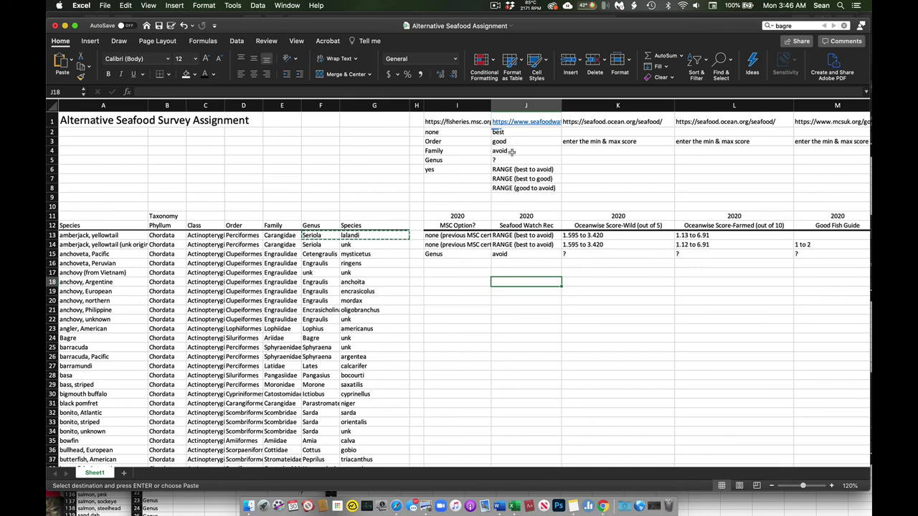
Check J13's Seafood Watch entry, then open K1's Ocean Wise URL for editing
{"action": "left_click", "coordinate": [512, 234]}
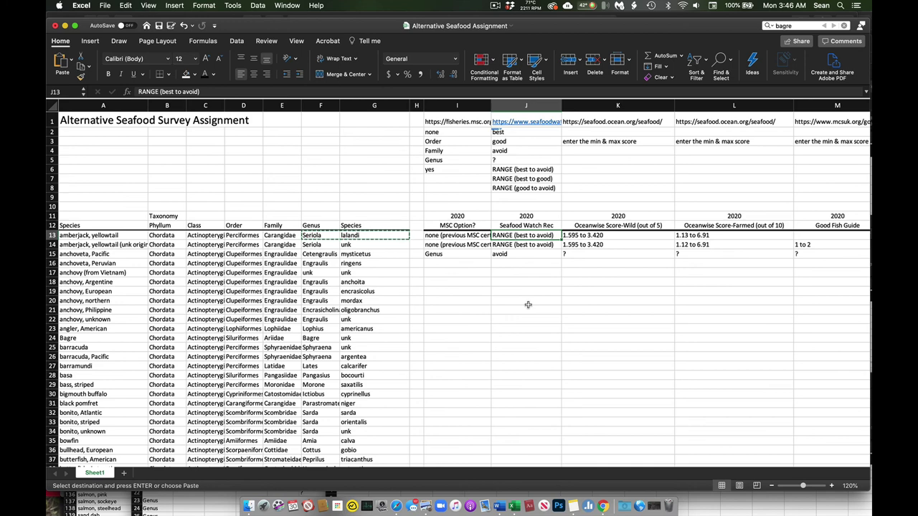
{"action": "scroll", "coordinate": [528, 305], "scroll_direction": "right", "scroll_amount": 3}
{"action": "left_click", "coordinate": [540, 180]}
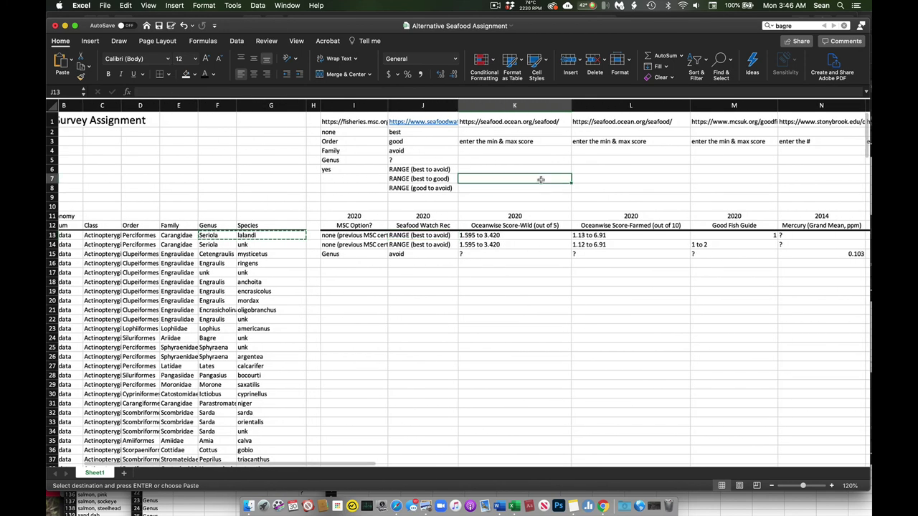
{"action": "key", "text": "Up"}
{"action": "key", "text": "Up"}
{"action": "key", "text": "Up"}
{"action": "key", "text": "Up"}
{"action": "key", "text": "Up"}
{"action": "key", "text": "Up"}
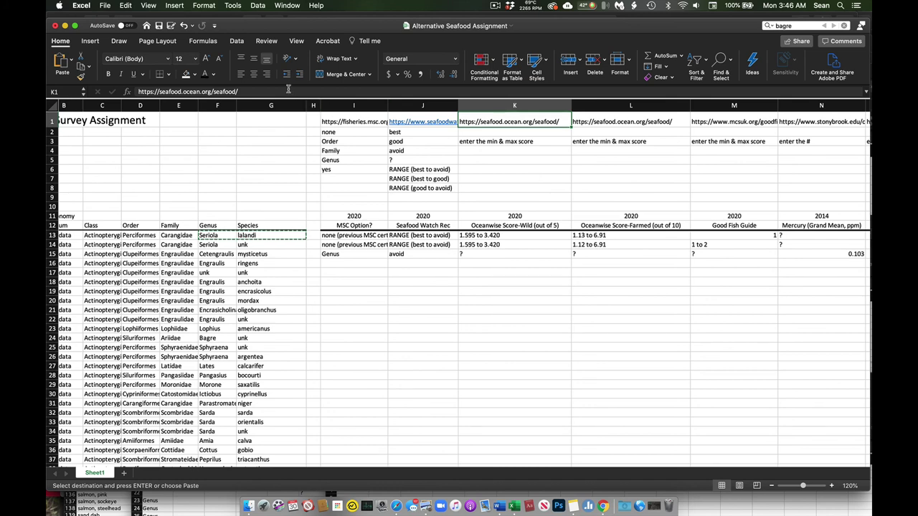
{"action": "key", "text": "Escape"}
{"action": "left_click", "coordinate": [231, 91]}
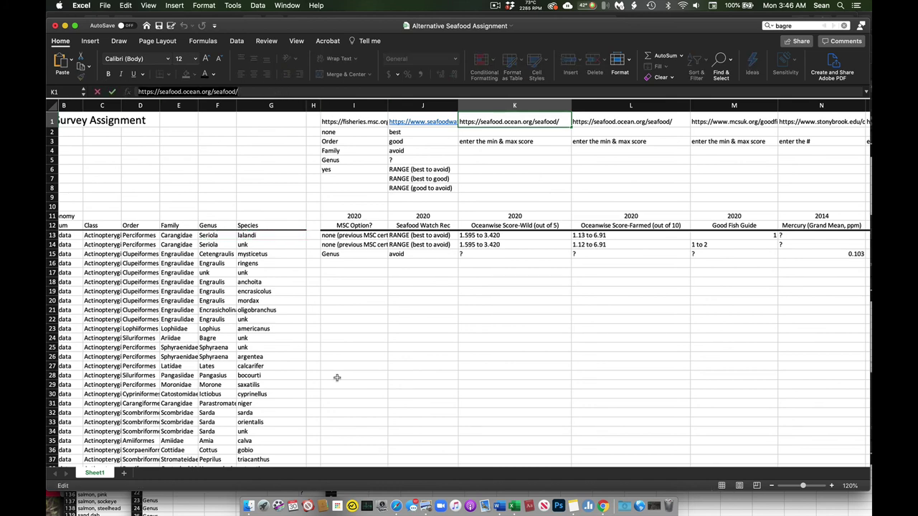
Load the pasted seafood.ocean.org URL in a new Safari tab
{"action": "left_click", "coordinate": [396, 507]}
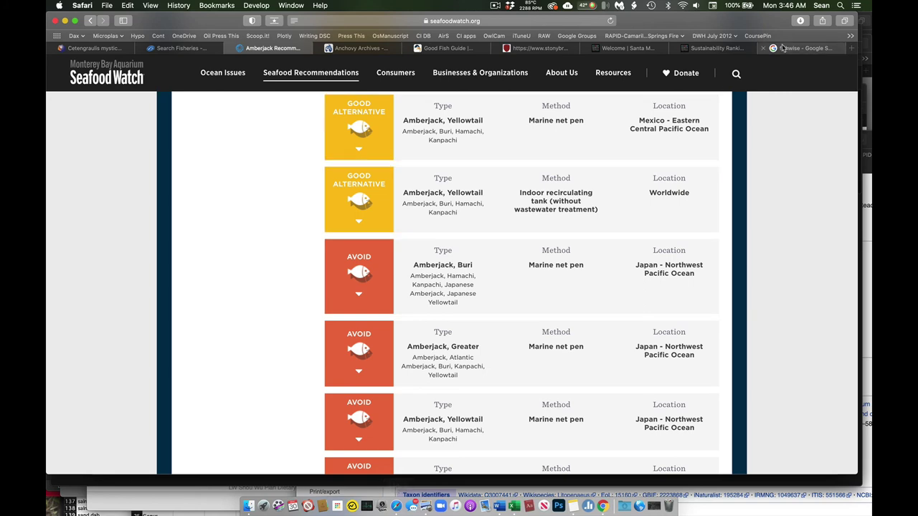
{"action": "left_click", "coordinate": [852, 48]}
{"action": "left_click", "coordinate": [504, 19]}
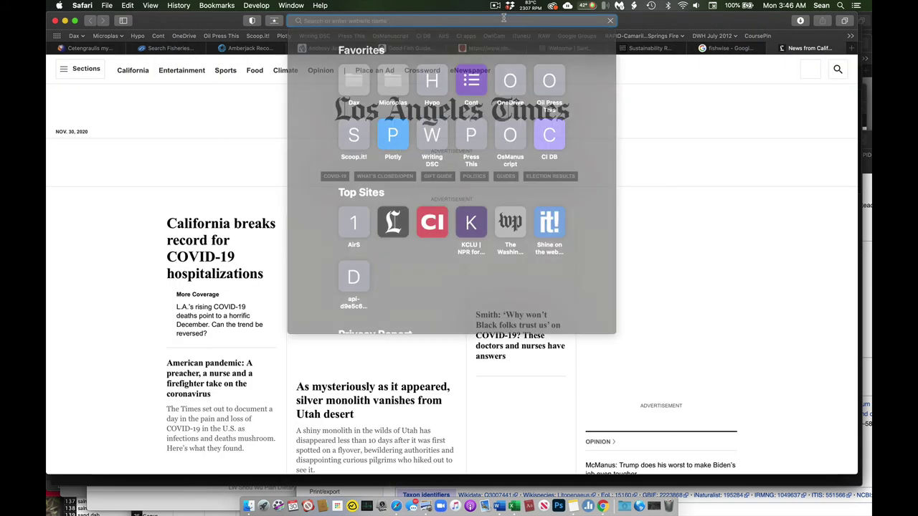
{"action": "key", "text": "super+v"}
{"action": "key", "text": "Return"}
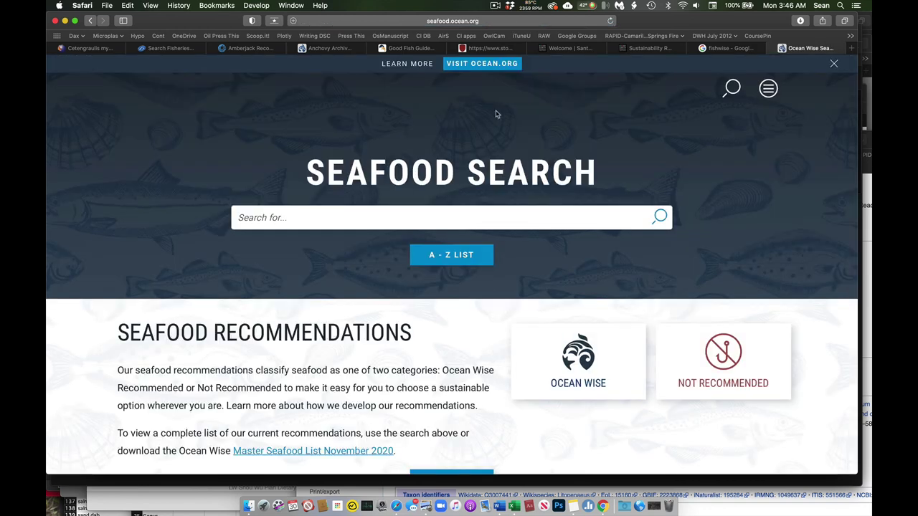
Copy Seriola lalandi from row 13 in Excel for the Ocean Wise search
{"action": "left_click", "coordinate": [494, 507]}
{"action": "left_click_drag", "start_coordinate": [262, 239], "coordinate": [203, 241]}
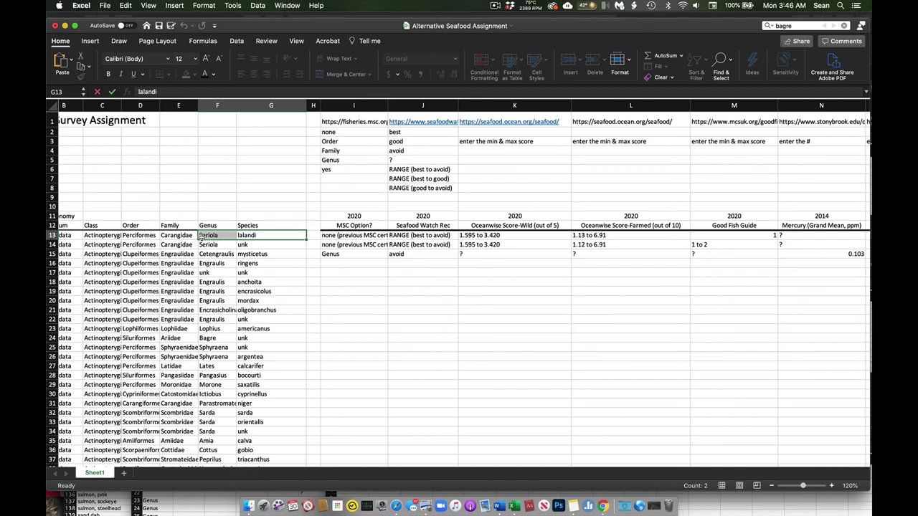
{"action": "key", "text": "super+c"}
{"action": "key", "text": "super+Tab"}
Browse the Ocean Wise amberjack results and expand wild U.S. yellowtail, rated 3.42/5
{"action": "scroll", "coordinate": [367, 310], "scroll_direction": "down", "scroll_amount": 5}
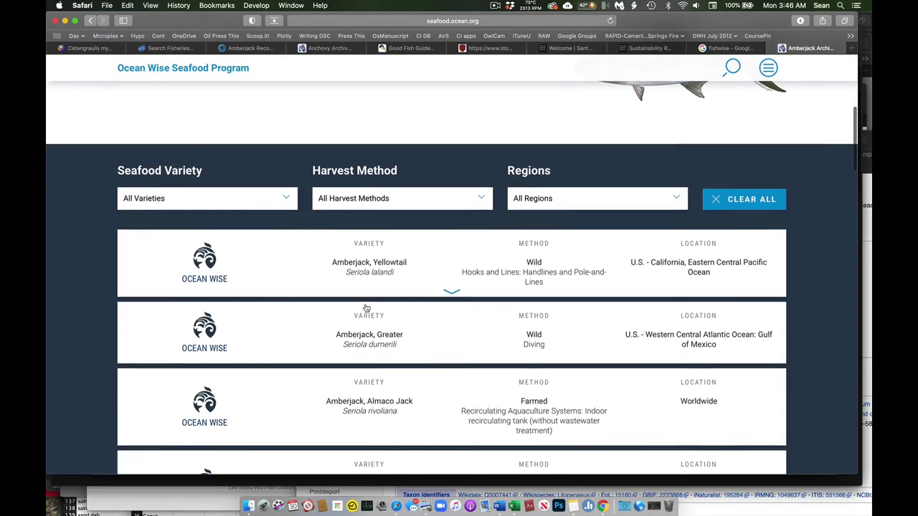
{"action": "scroll", "coordinate": [267, 224], "scroll_direction": "down", "scroll_amount": 5}
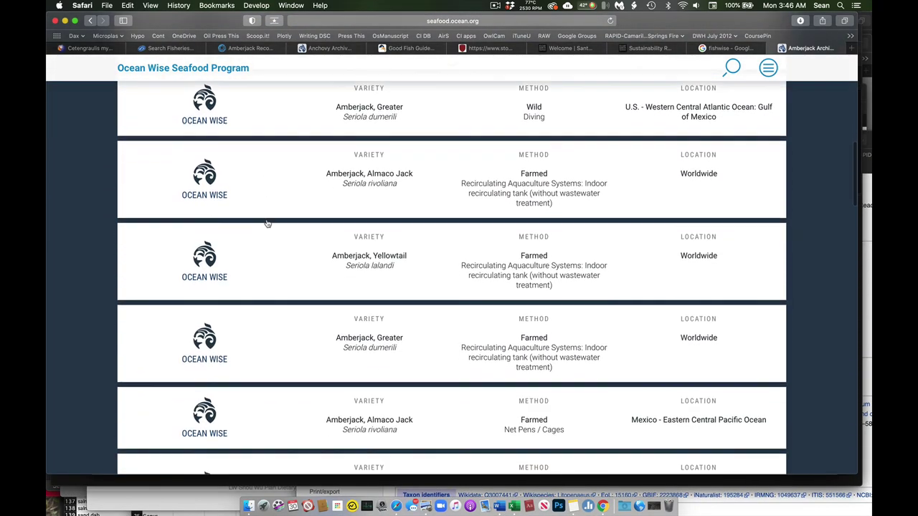
{"action": "scroll", "coordinate": [267, 224], "scroll_direction": "down", "scroll_amount": 2}
{"action": "scroll", "coordinate": [266, 223], "scroll_direction": "up", "scroll_amount": 10}
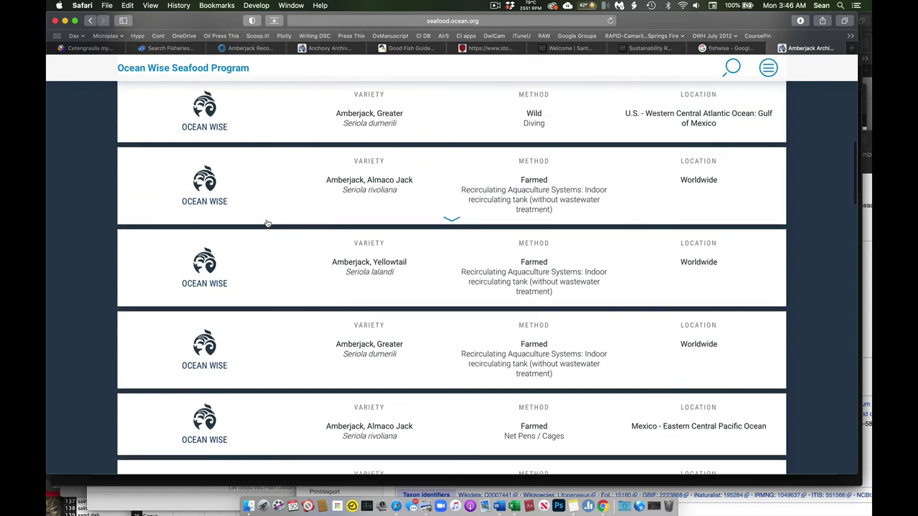
{"action": "scroll", "coordinate": [267, 223], "scroll_direction": "down", "scroll_amount": 15}
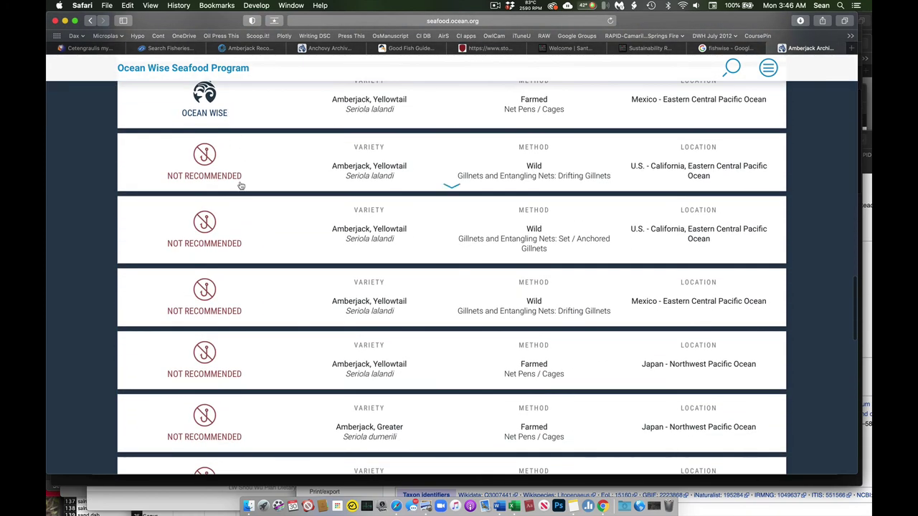
{"action": "scroll", "coordinate": [241, 185], "scroll_direction": "up", "scroll_amount": 2}
{"action": "scroll", "coordinate": [241, 185], "scroll_direction": "up", "scroll_amount": 10}
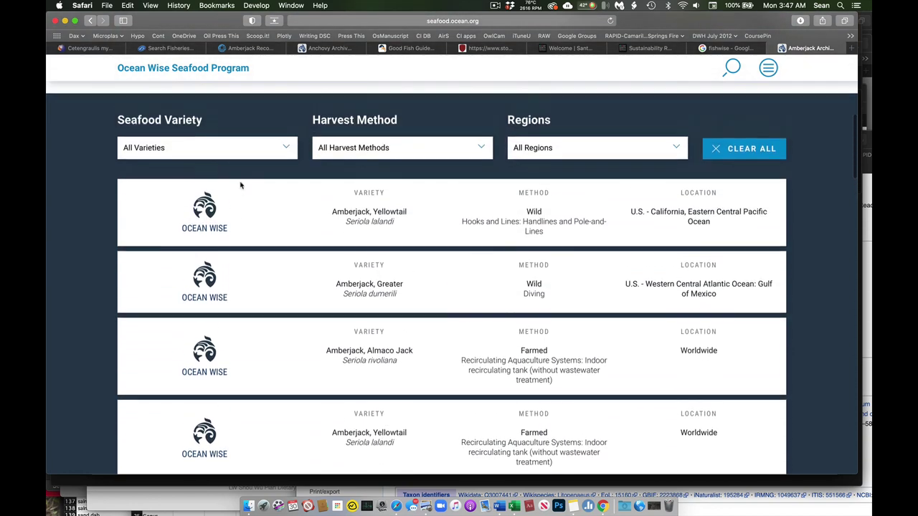
{"action": "left_click", "coordinate": [360, 224]}
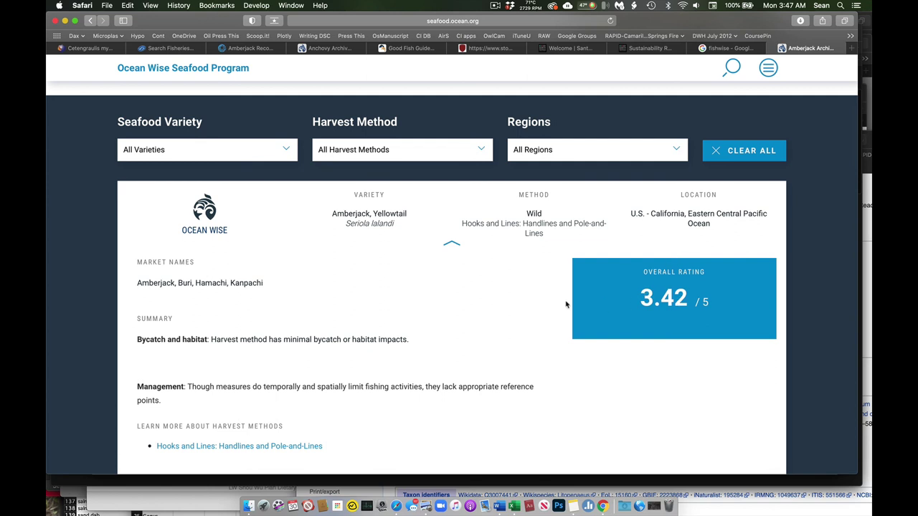
{"action": "scroll", "coordinate": [566, 304], "scroll_direction": "down", "scroll_amount": 10}
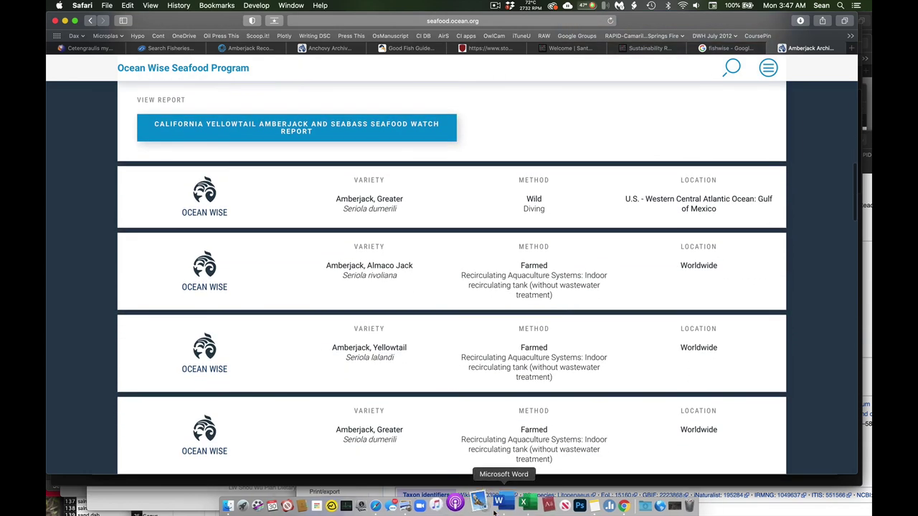
Review the Oceanwise wild and farmed score columns K and L for the sample rows
{"action": "left_click", "coordinate": [493, 507]}
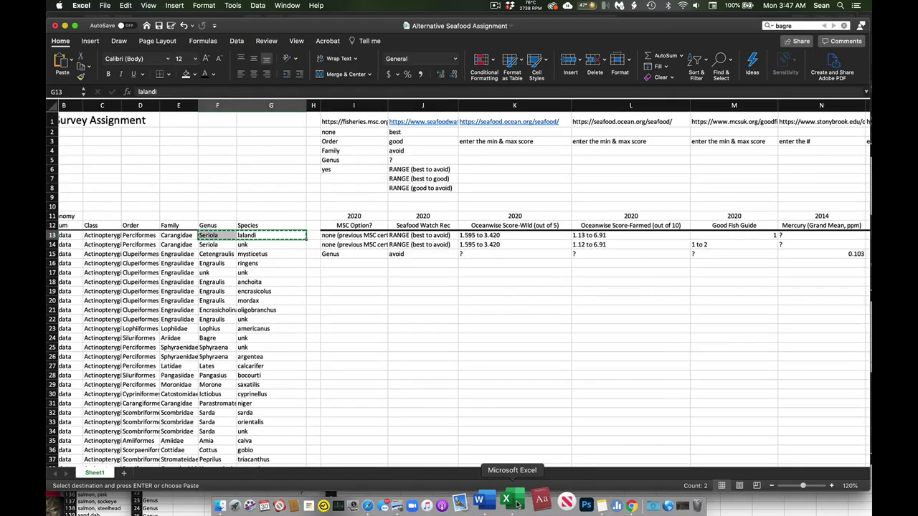
{"action": "left_click", "coordinate": [530, 308]}
{"action": "key", "text": "Up"}
{"action": "key", "text": "Up"}
{"action": "key", "text": "Up"}
{"action": "key", "text": "Up"}
{"action": "key", "text": "Up"}
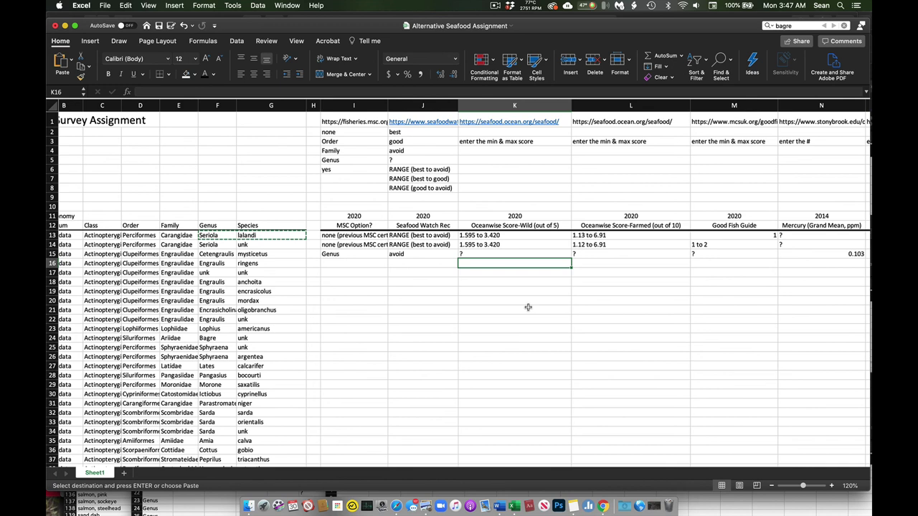
{"action": "key", "text": "Up"}
{"action": "key", "text": "Up"}
{"action": "key", "text": "Up"}
{"action": "key", "text": "Up"}
{"action": "key", "text": "Down"}
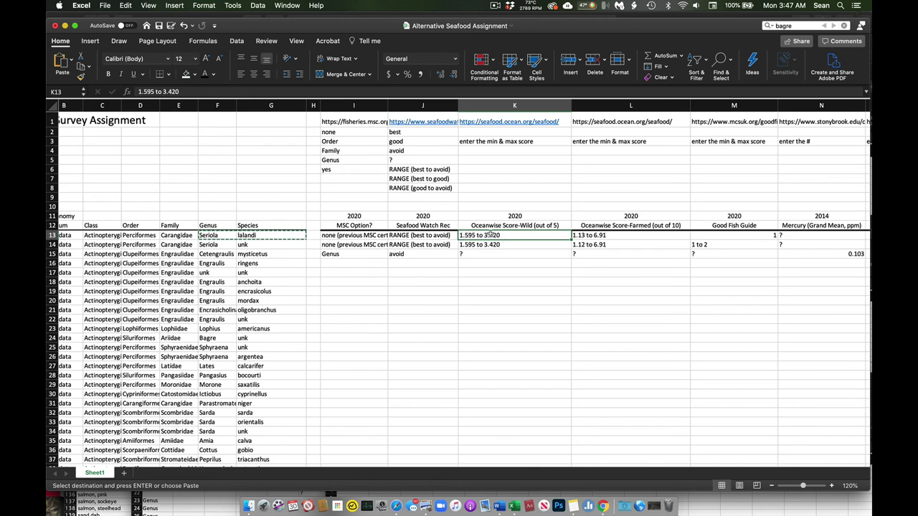
{"action": "left_click", "coordinate": [516, 274]}
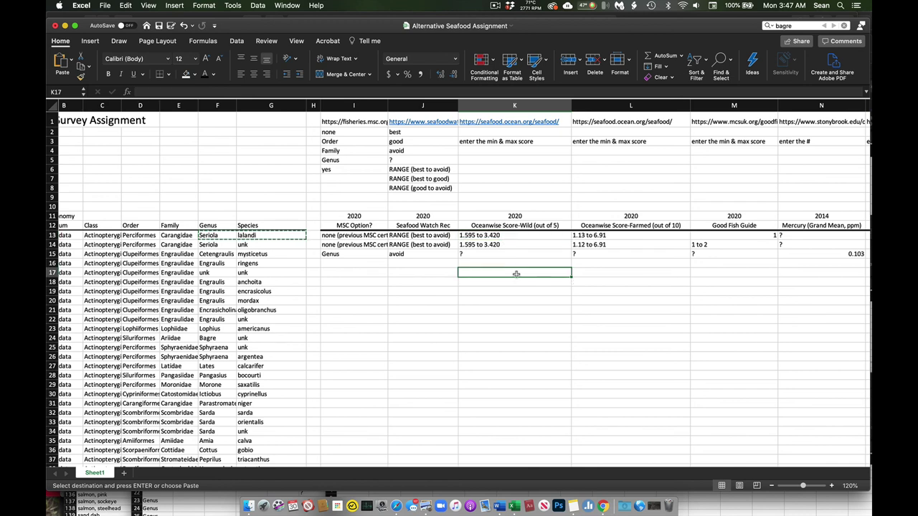
{"action": "left_click", "coordinate": [528, 107]}
{"action": "left_click", "coordinate": [627, 106]}
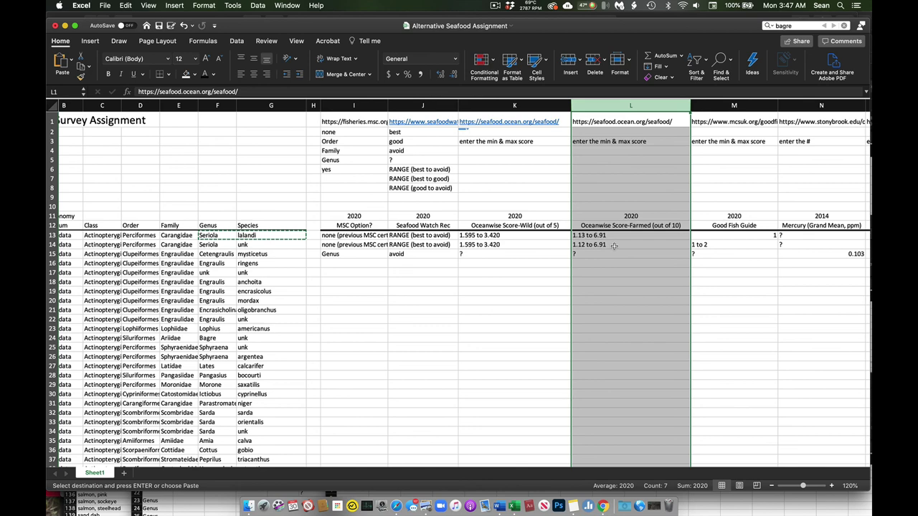
{"action": "left_click", "coordinate": [622, 274]}
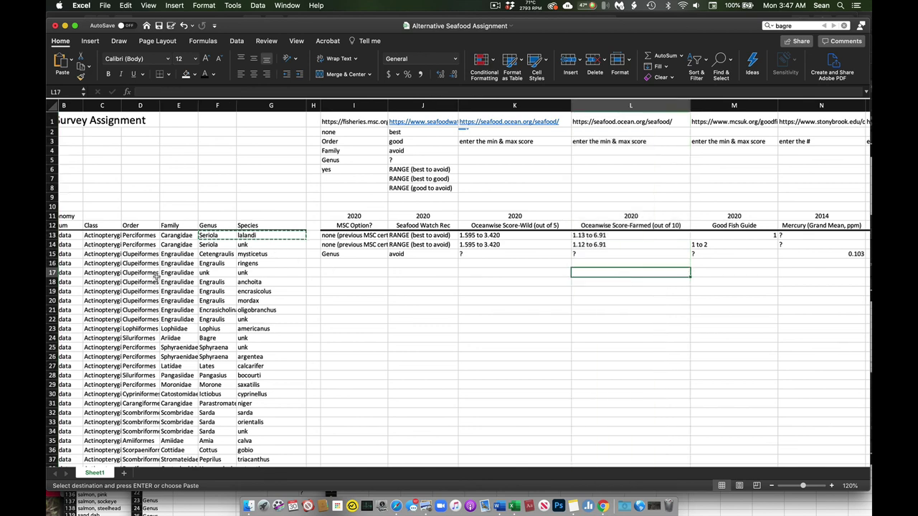
{"action": "scroll", "coordinate": [128, 257], "scroll_direction": "left", "scroll_amount": 5}
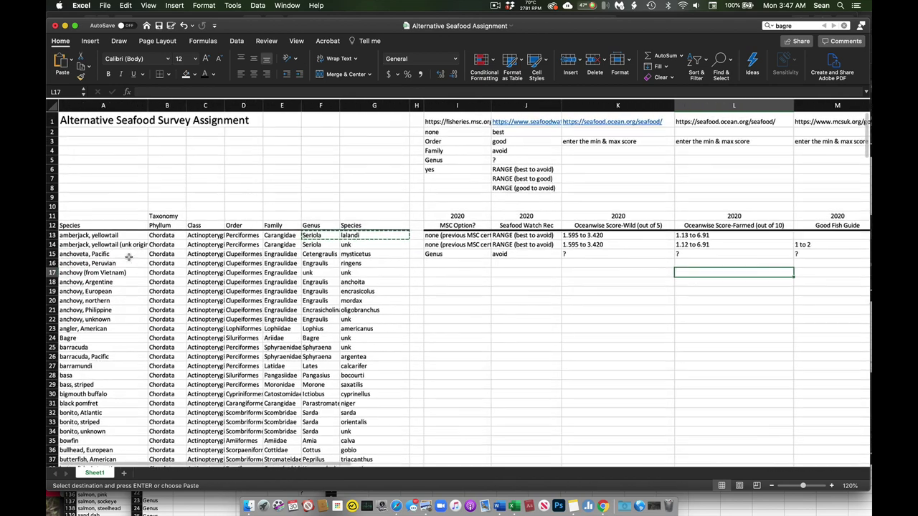
{"action": "scroll", "coordinate": [128, 257], "scroll_direction": "right", "scroll_amount": 5}
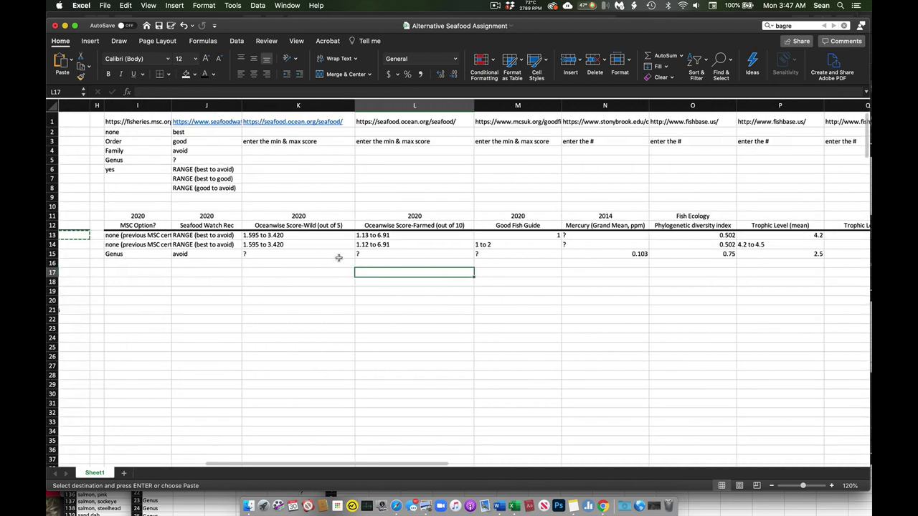
Check row 15's values around the Good Fish Guide entry in M15
{"action": "key", "text": "Up"}
{"action": "key", "text": "Up"}
{"action": "key", "text": "Right"}
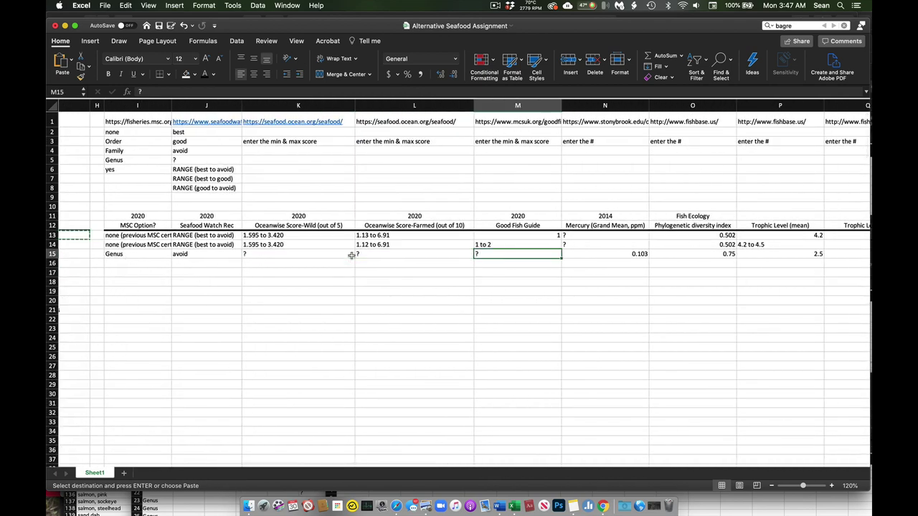
{"action": "key", "text": "Right"}
{"action": "key", "text": "Right"}
{"action": "key", "text": "Left"}
{"action": "key", "text": "Left"}
{"action": "key", "text": "Left"}
{"action": "key", "text": "Right"}
Open the Stony Brook mercury database URL in N1 for copying
{"action": "scroll", "coordinate": [437, 300], "scroll_direction": "right", "scroll_amount": 4}
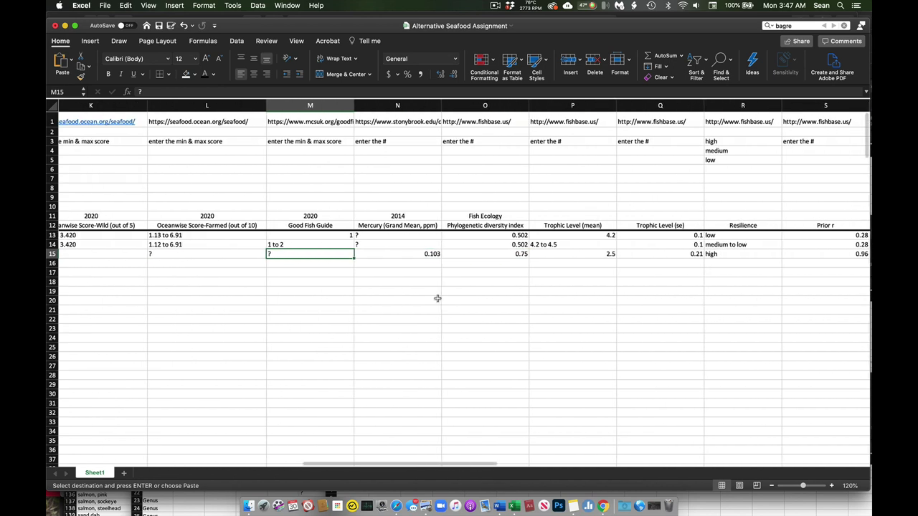
{"action": "left_click", "coordinate": [414, 121]}
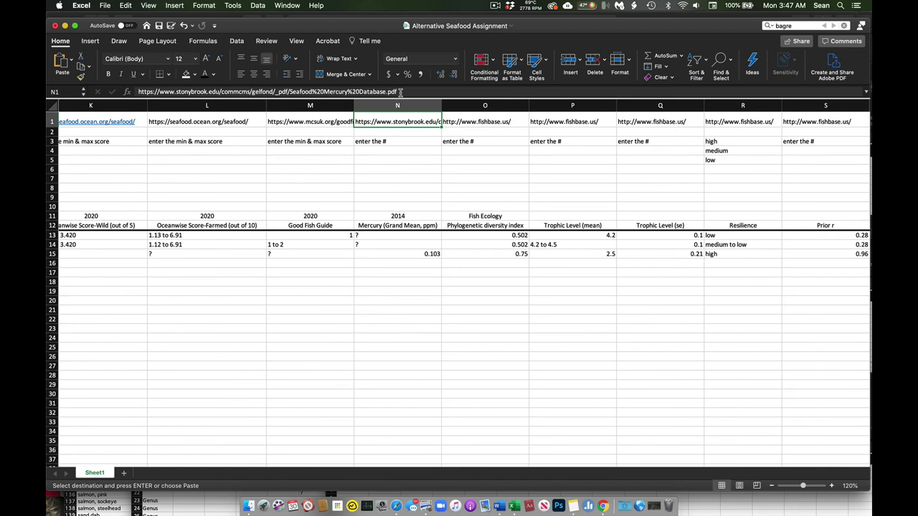
{"action": "double_click", "coordinate": [415, 121]}
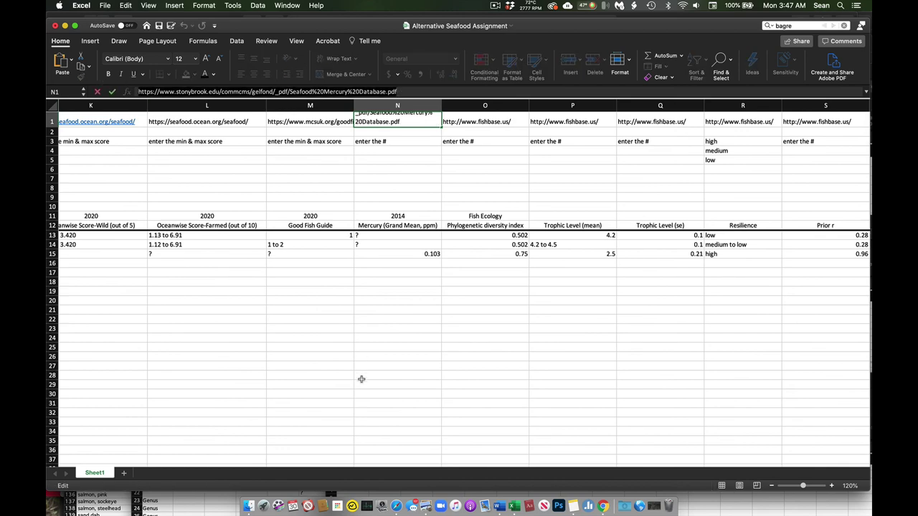
{"action": "left_click", "coordinate": [396, 507]}
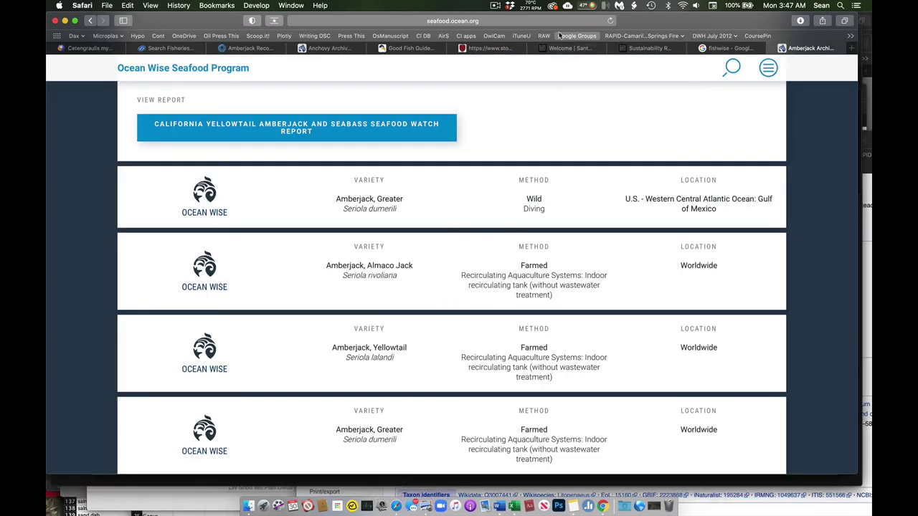
Load the Stony Brook mercury PDF in a new Safari tab and find Anchovies (All) at 0.103 ppm
{"action": "left_click", "coordinate": [851, 48]}
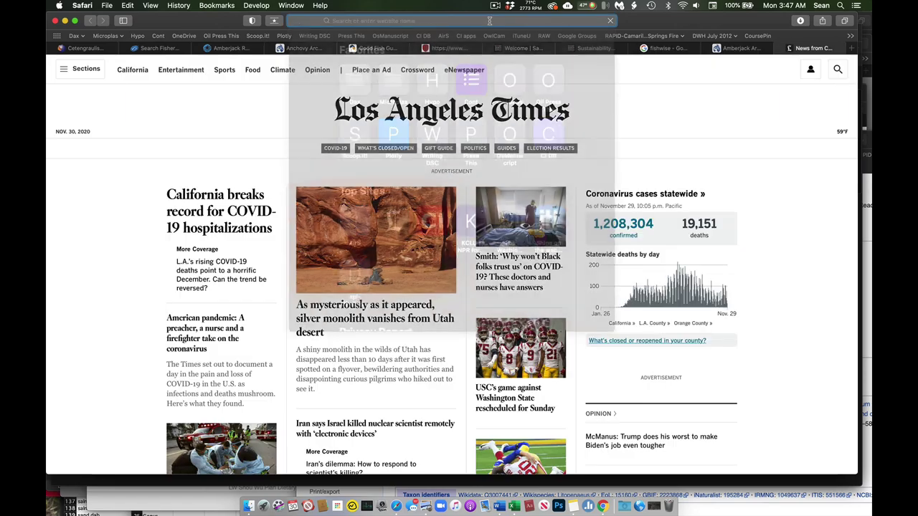
{"action": "key", "text": "super+v"}
{"action": "key", "text": "Return"}
{"action": "scroll", "coordinate": [517, 114], "scroll_direction": "down", "scroll_amount": 1}
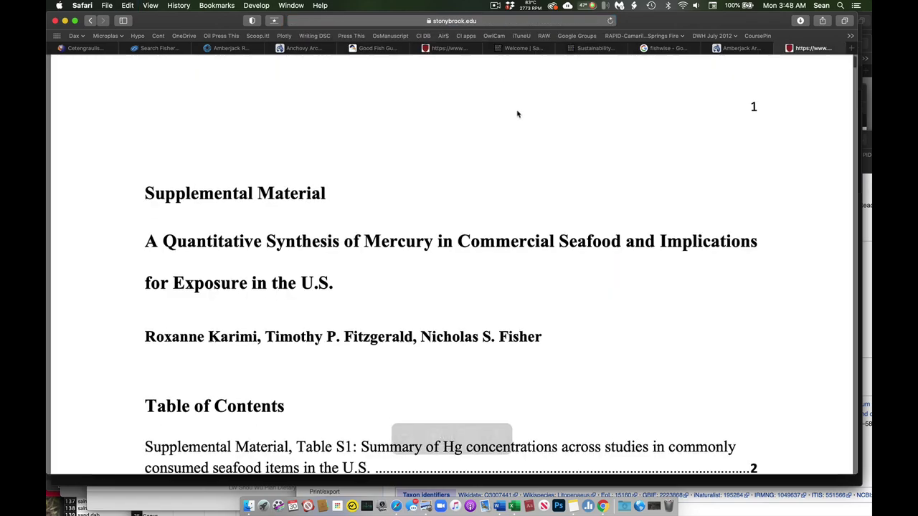
{"action": "scroll", "coordinate": [517, 114], "scroll_direction": "down", "scroll_amount": 10}
{"action": "scroll", "coordinate": [518, 114], "scroll_direction": "up", "scroll_amount": 1}
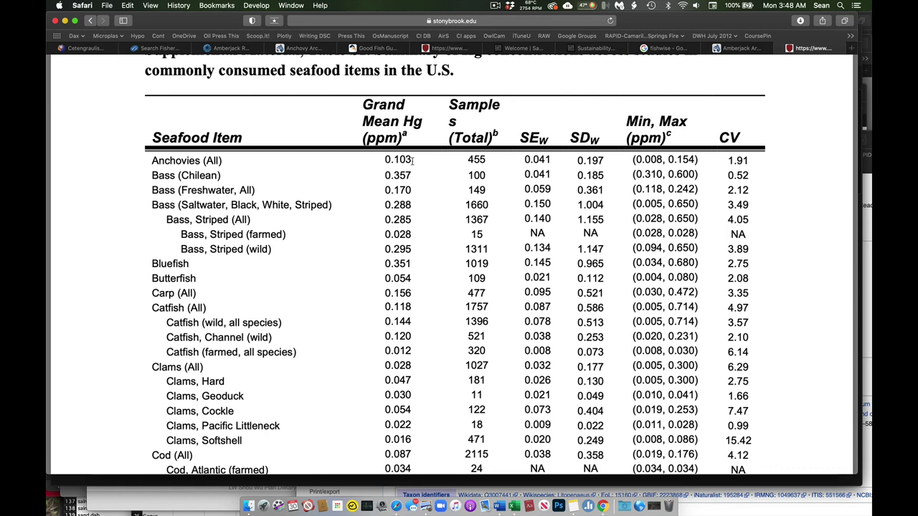
Back in Excel, commit N1's Stony Brook hyperlink and confirm N15 reads 0.103
{"action": "left_click", "coordinate": [514, 506]}
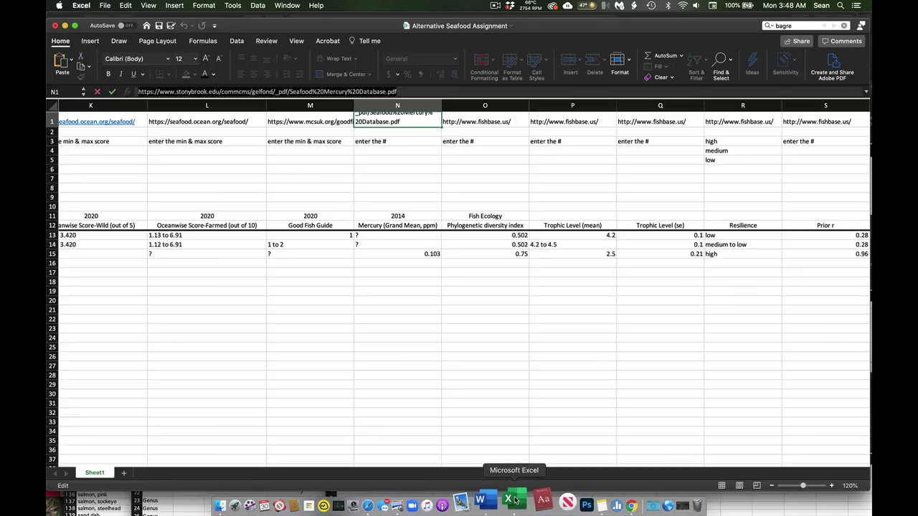
{"action": "left_click", "coordinate": [458, 307]}
{"action": "left_click", "coordinate": [396, 255]}
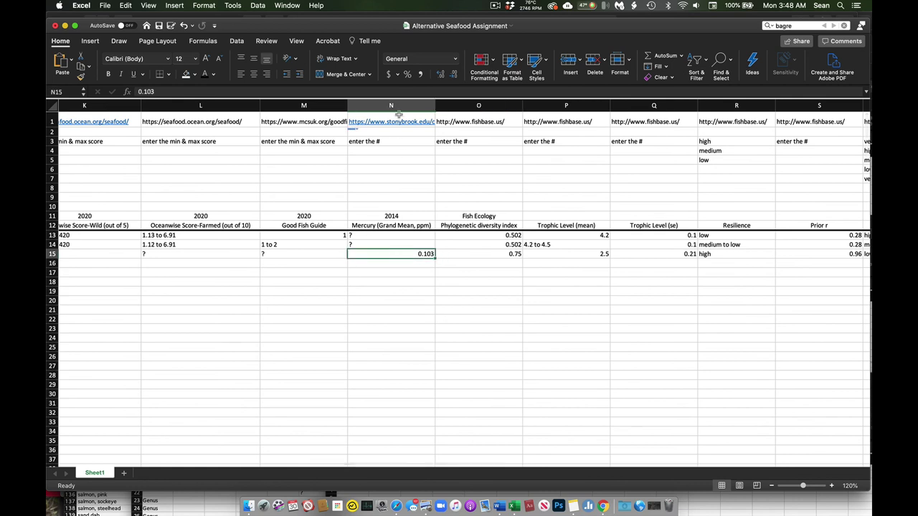
{"action": "scroll", "coordinate": [491, 263], "scroll_direction": "right", "scroll_amount": 3}
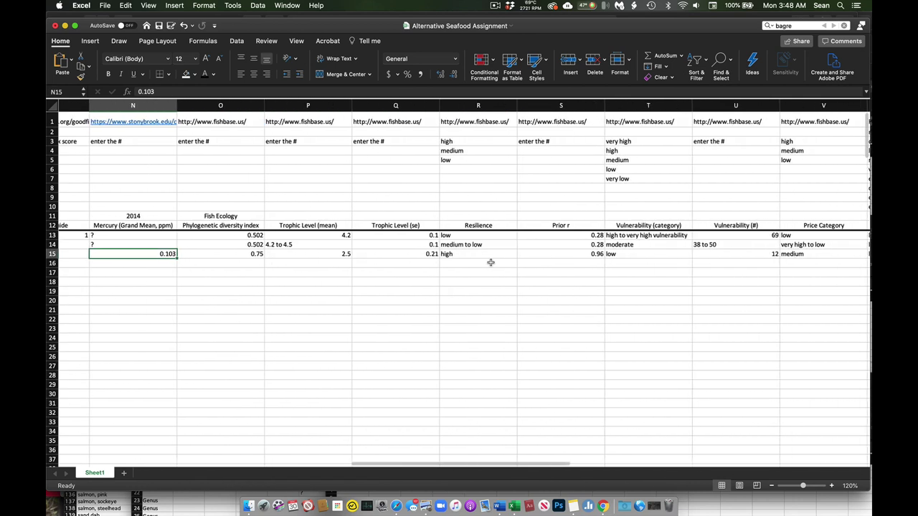
{"action": "double_click", "coordinate": [244, 123]}
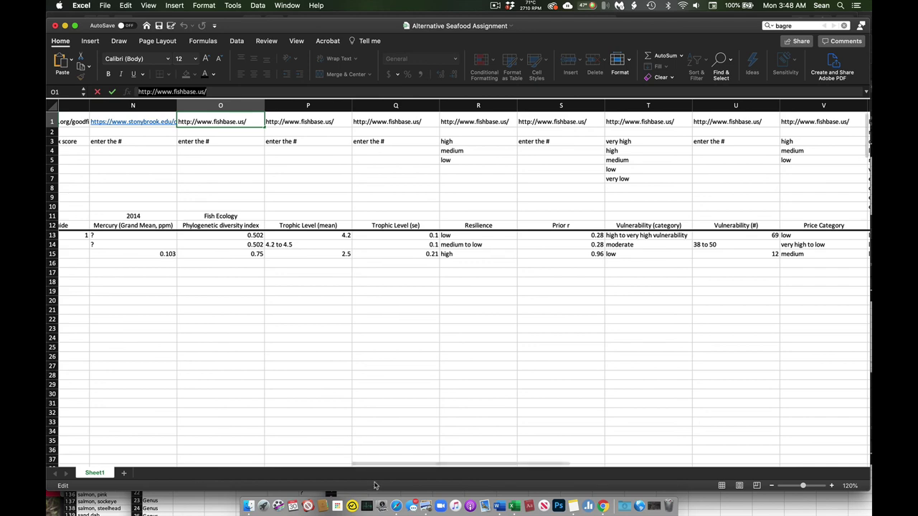
{"action": "scroll", "coordinate": [389, 381], "scroll_direction": "left", "scroll_amount": 5}
{"action": "scroll", "coordinate": [389, 382], "scroll_direction": "left", "scroll_amount": 5}
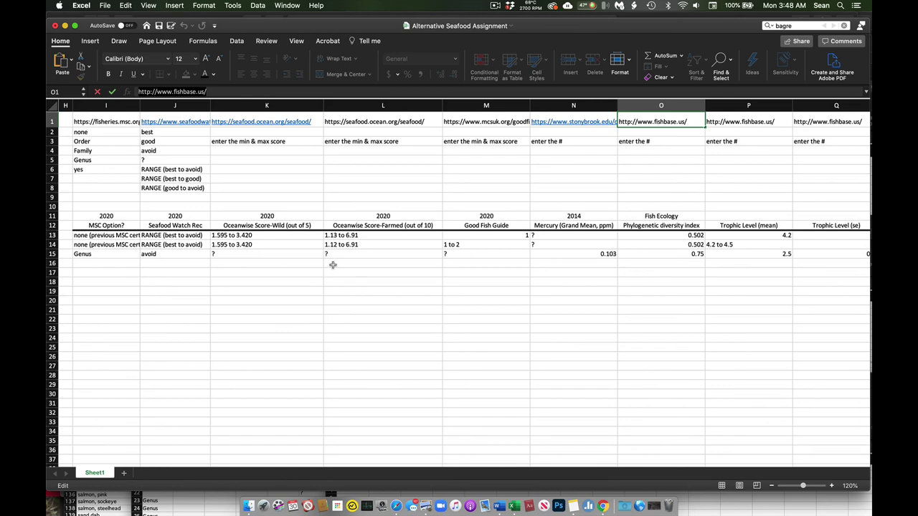
{"action": "scroll", "coordinate": [333, 265], "scroll_direction": "right", "scroll_amount": 10}
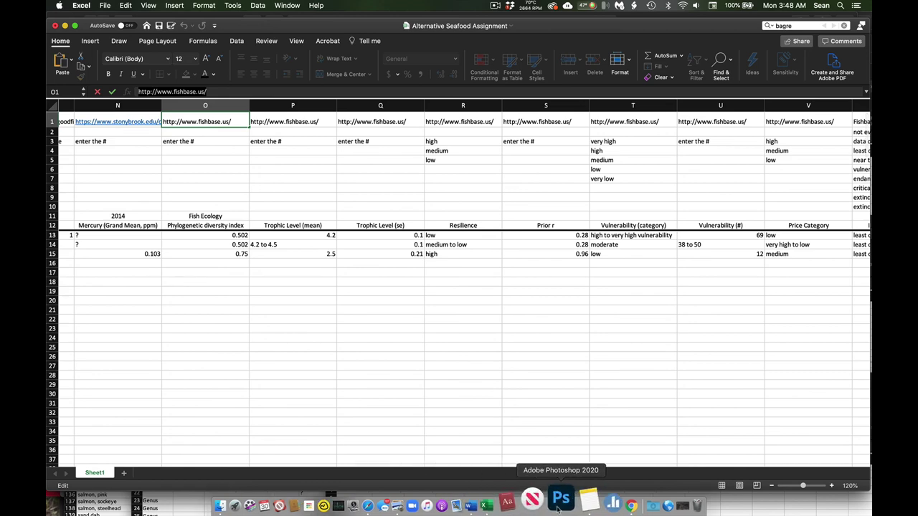
Load the FishBase search page from the pasted fishbase.us address in Safari
{"action": "left_click", "coordinate": [400, 502]}
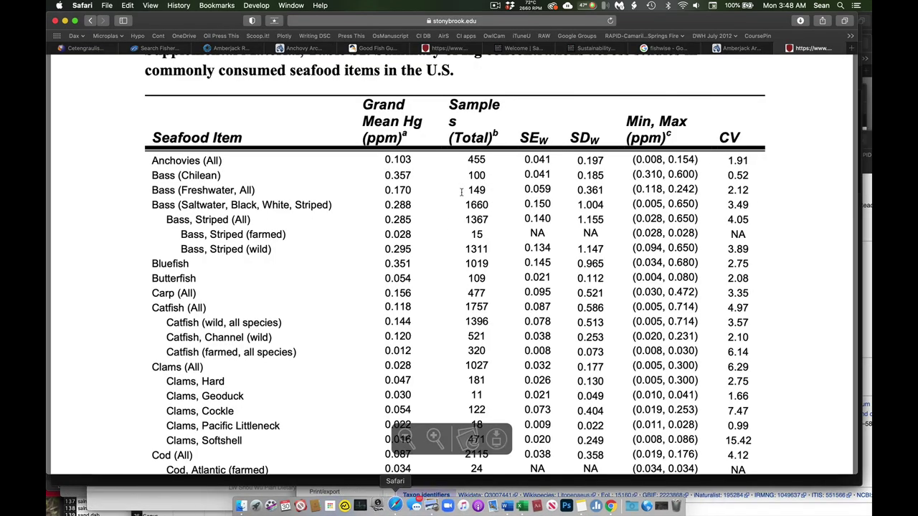
{"action": "left_click", "coordinate": [497, 19]}
{"action": "key", "text": "super+v"}
{"action": "key", "text": "Return"}
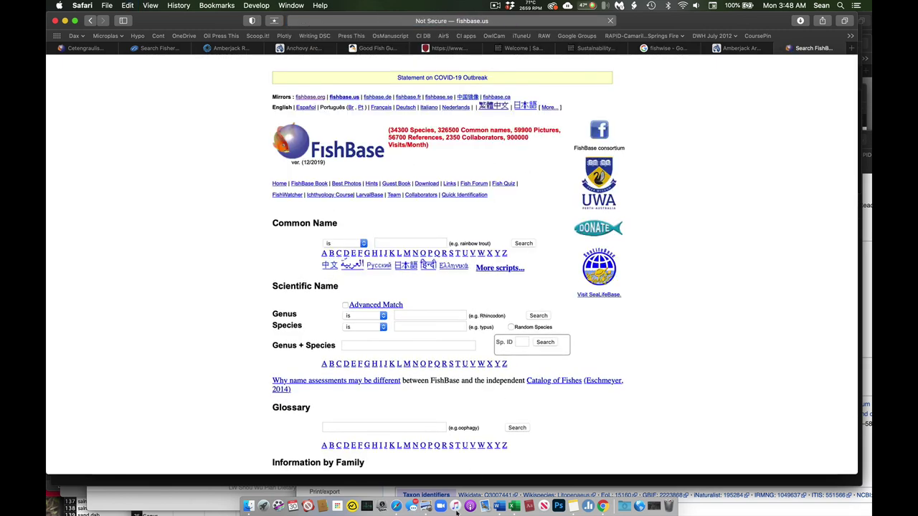
Copy the yellowtail amberjack genus and species from F13:G13 in Excel
{"action": "left_click", "coordinate": [514, 501]}
{"action": "scroll", "coordinate": [459, 287], "scroll_direction": "left", "scroll_amount": 15}
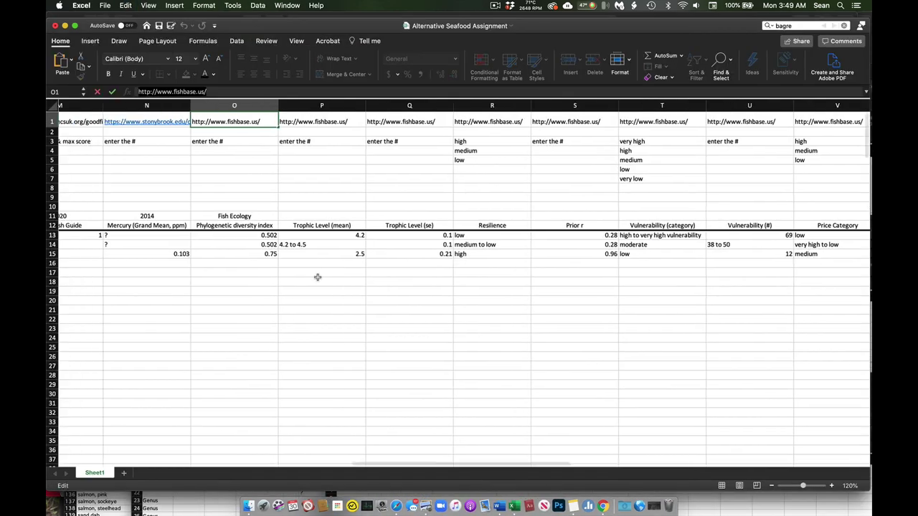
{"action": "left_click_drag", "start_coordinate": [355, 235], "coordinate": [323, 237]}
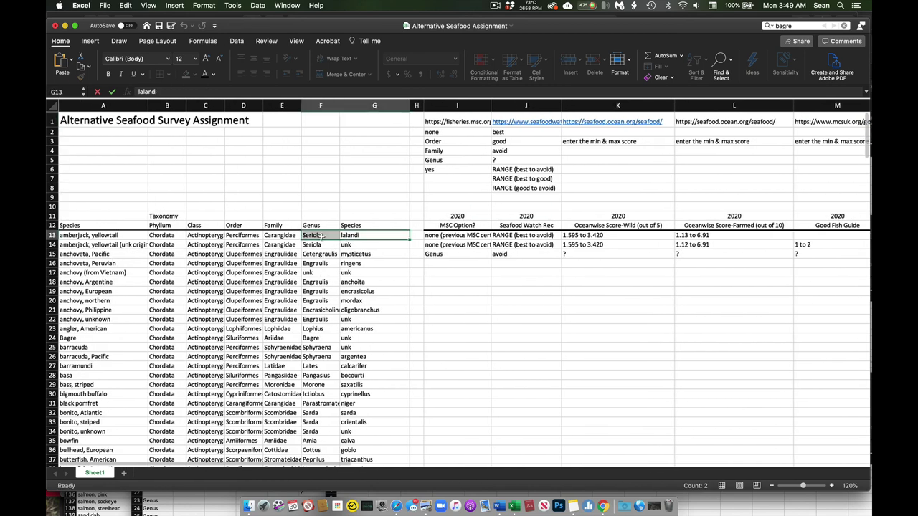
{"action": "key", "text": "super+c"}
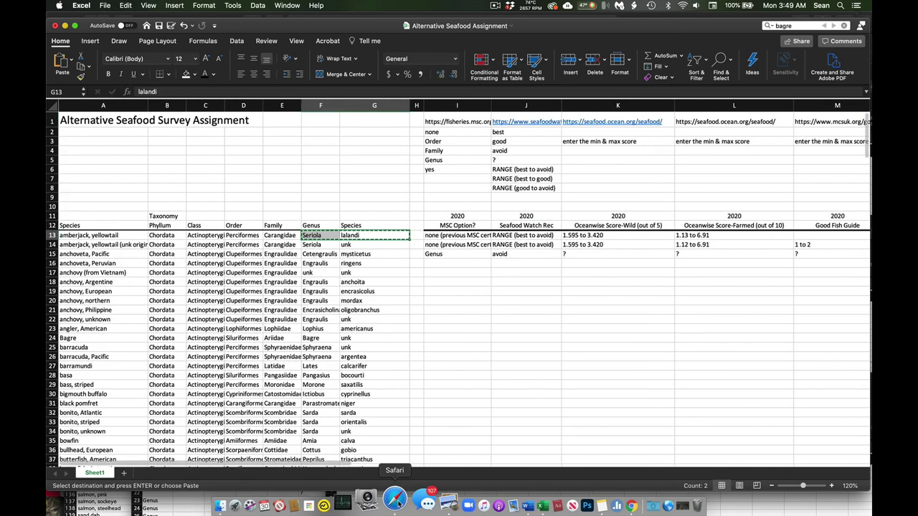
Search FishBase with genus Seriola and species lalandi
{"action": "left_click", "coordinate": [395, 505]}
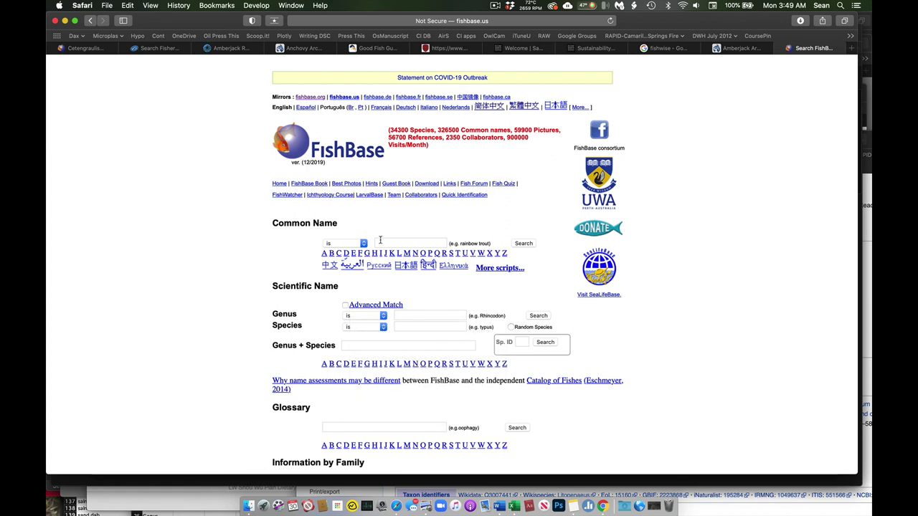
{"action": "left_click", "coordinate": [408, 313]}
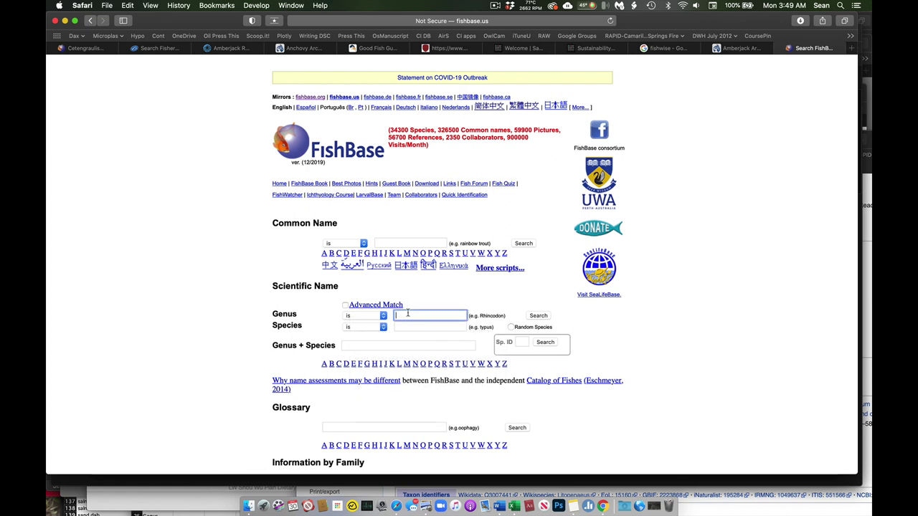
{"action": "key", "text": "super+v"}
{"action": "left_click", "coordinate": [408, 326]}
{"action": "key", "text": "super+v"}
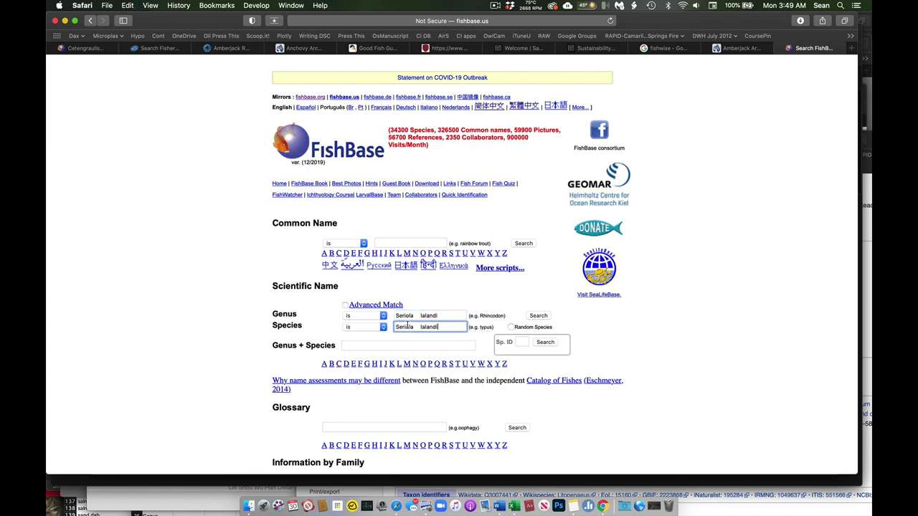
{"action": "left_click_drag", "start_coordinate": [415, 327], "coordinate": [379, 326]}
{"action": "key", "text": "BackSpace"}
{"action": "left_click", "coordinate": [454, 316]}
{"action": "key", "text": "BackSpace"}
{"action": "key", "text": "BackSpace"}
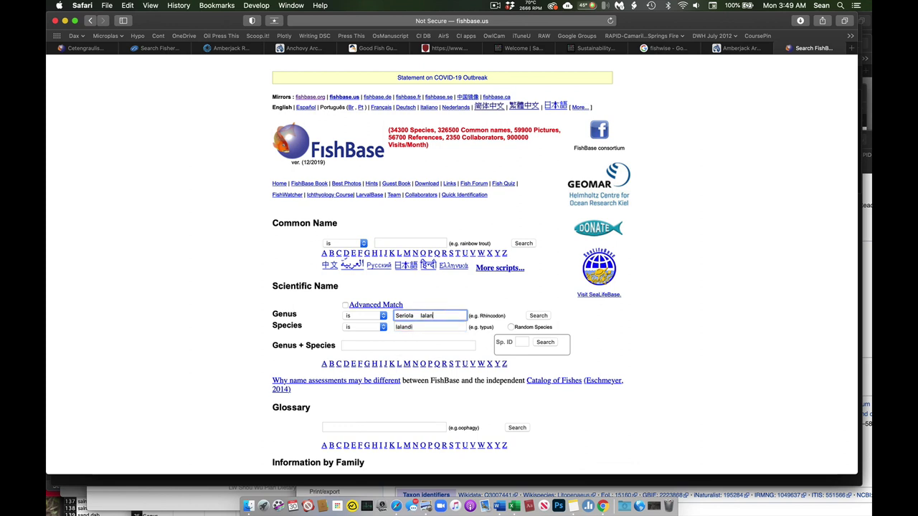
{"action": "key", "text": "BackSpace"}
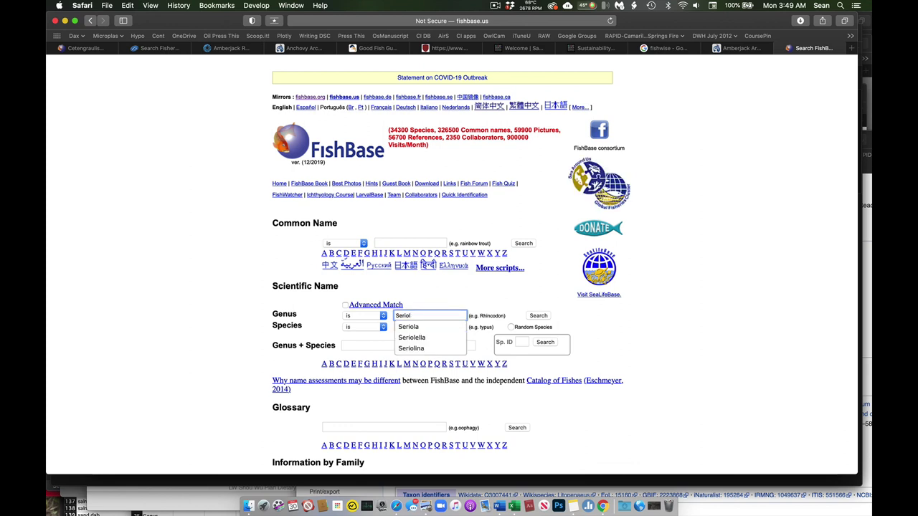
{"action": "key", "text": "Return"}
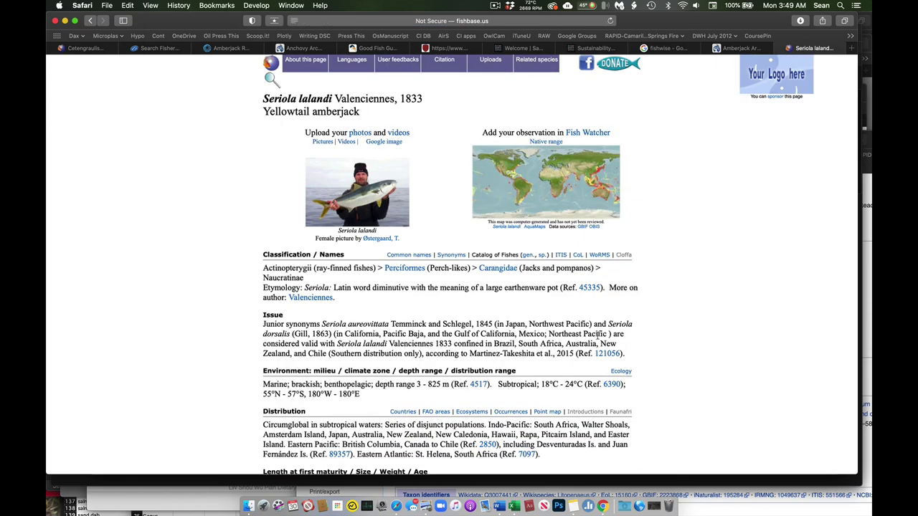
Find Seriola lalandi's model estimates and select PD50 0.5020 and trophic level 4.2
{"action": "scroll", "coordinate": [671, 353], "scroll_direction": "down", "scroll_amount": 1}
{"action": "scroll", "coordinate": [672, 353], "scroll_direction": "down", "scroll_amount": 1}
{"action": "scroll", "coordinate": [671, 353], "scroll_direction": "down", "scroll_amount": 15}
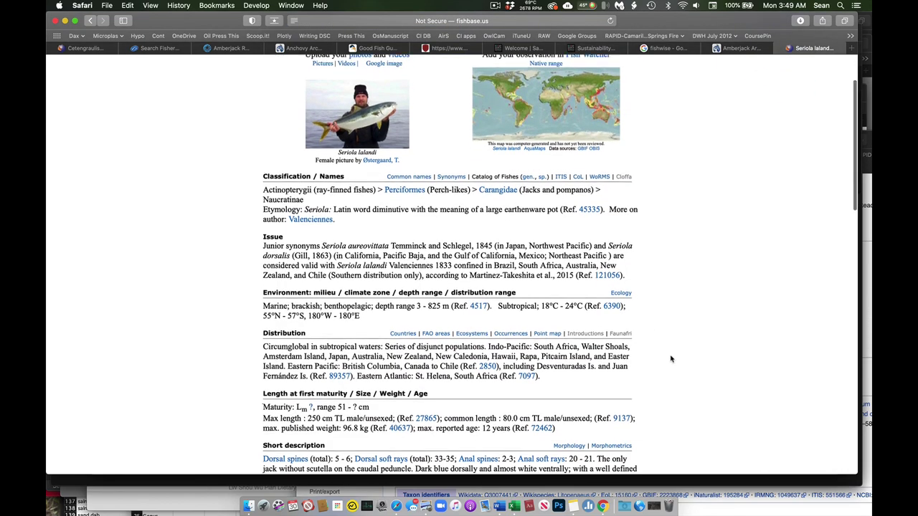
{"action": "scroll", "coordinate": [672, 362], "scroll_direction": "down", "scroll_amount": 8}
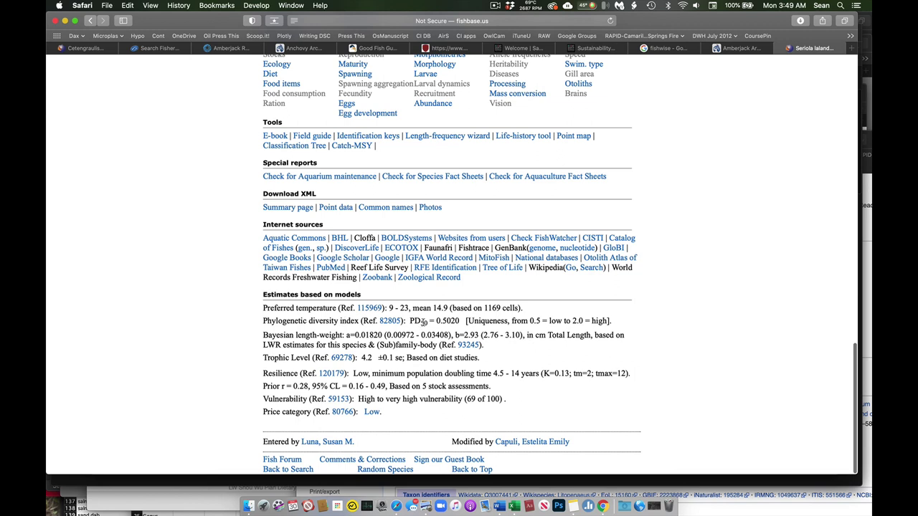
{"action": "left_click_drag", "start_coordinate": [437, 322], "coordinate": [450, 322]}
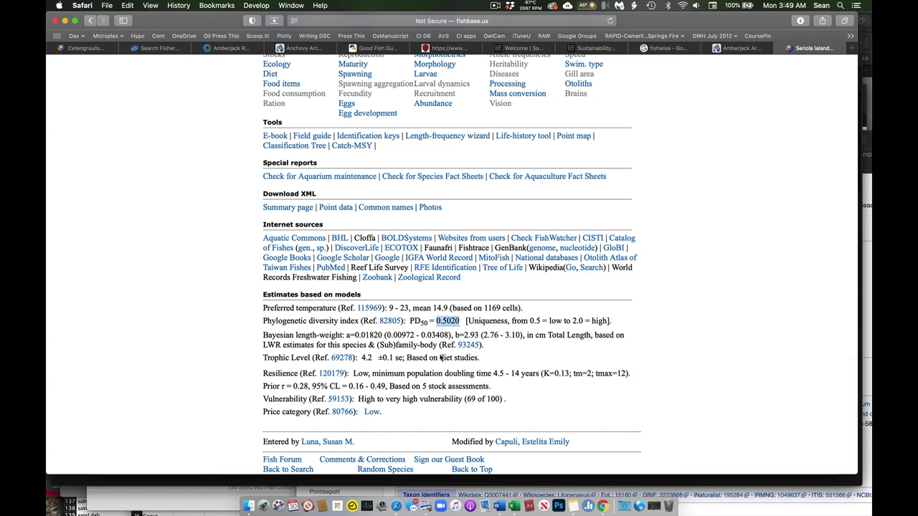
{"action": "left_click_drag", "start_coordinate": [362, 358], "coordinate": [367, 358]}
Return to the survey sheet and scroll right to the IUCN Red List Status column
{"action": "left_click", "coordinate": [513, 502]}
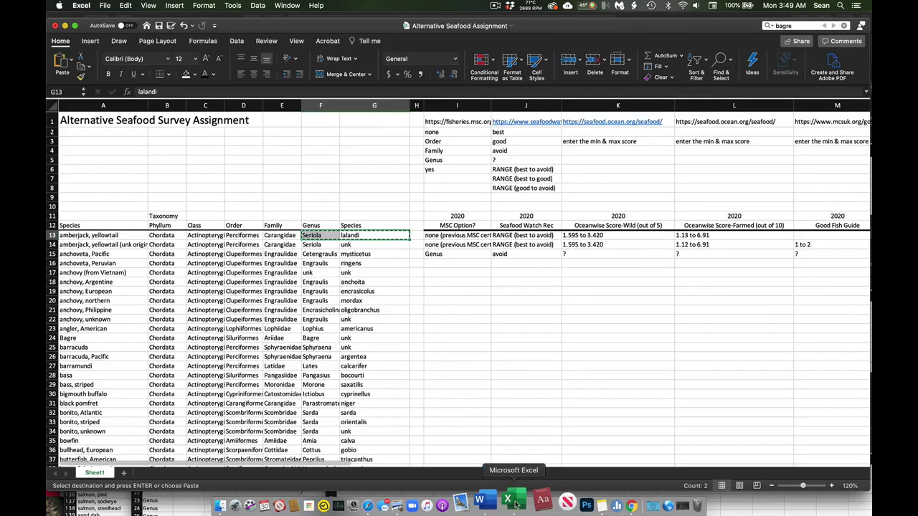
{"action": "scroll", "coordinate": [461, 293], "scroll_direction": "right", "scroll_amount": 10}
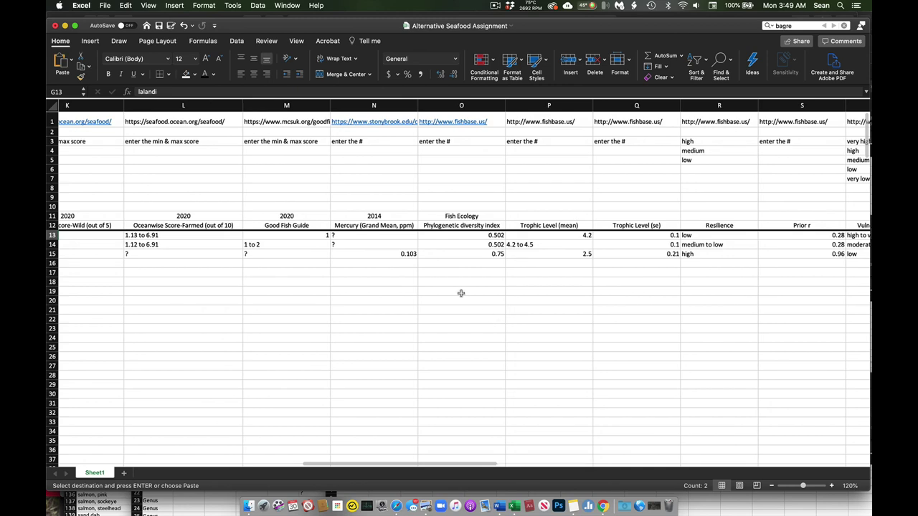
{"action": "scroll", "coordinate": [461, 293], "scroll_direction": "right", "scroll_amount": 5}
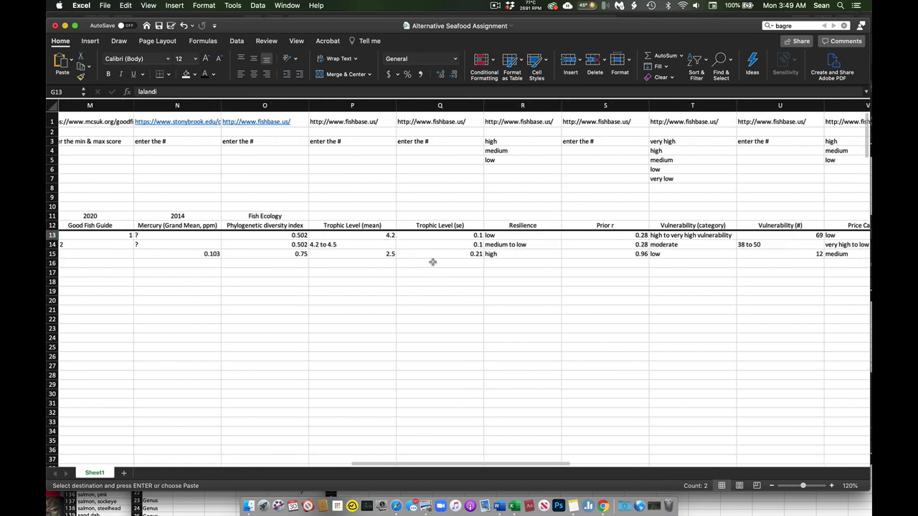
{"action": "scroll", "coordinate": [433, 263], "scroll_direction": "right", "scroll_amount": 3}
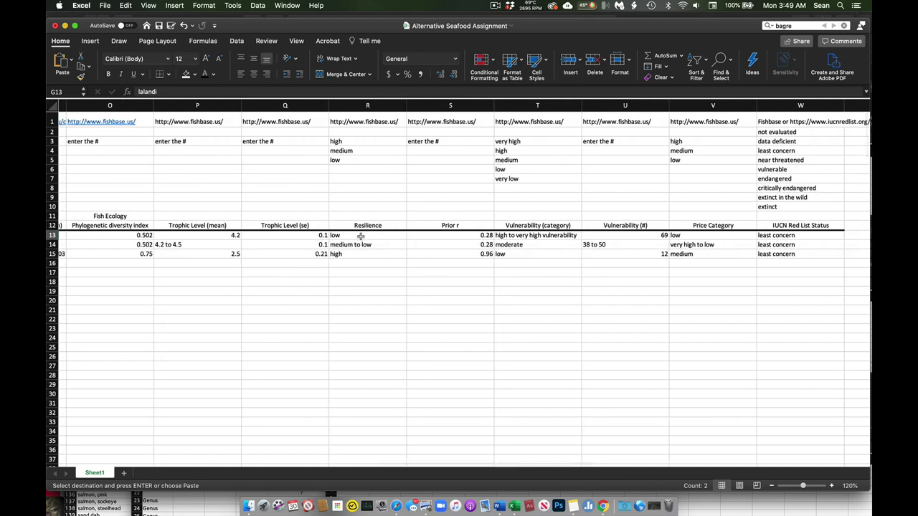
{"action": "scroll", "coordinate": [420, 250], "scroll_direction": "right", "scroll_amount": 1}
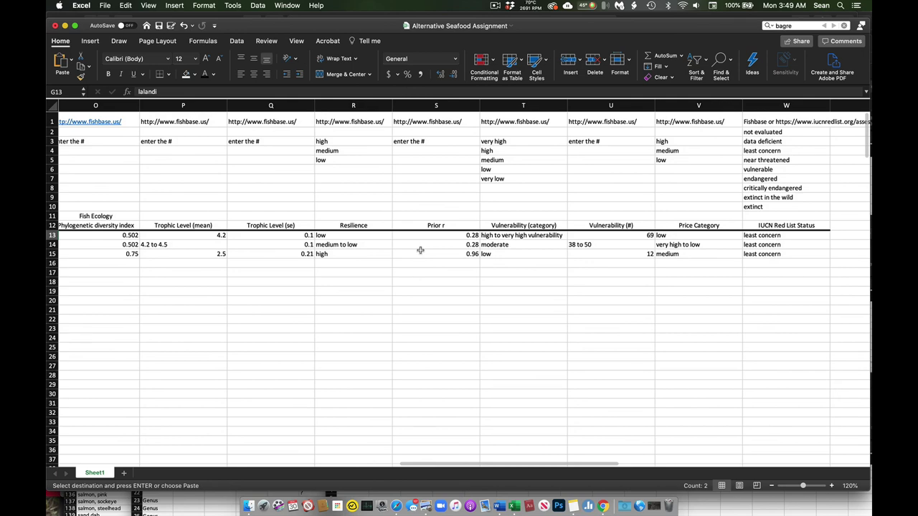
{"action": "scroll", "coordinate": [420, 250], "scroll_direction": "right", "scroll_amount": 5}
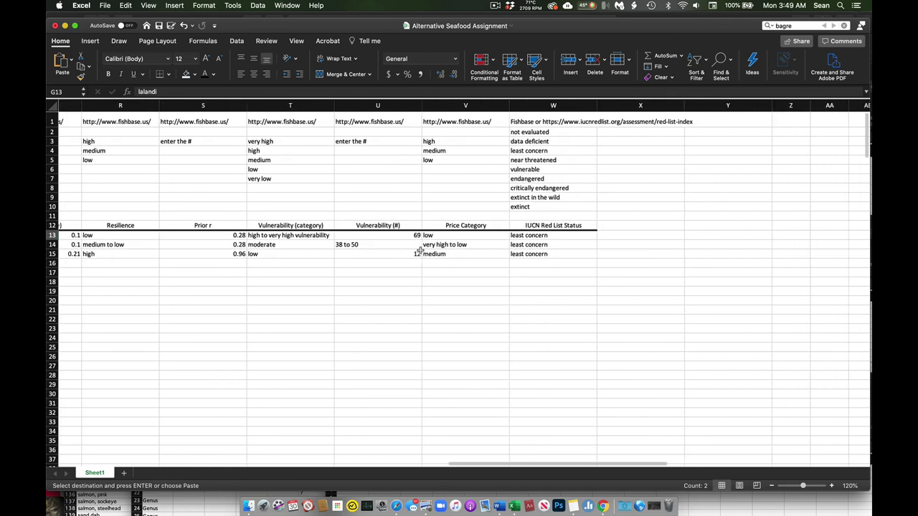
{"action": "scroll", "coordinate": [421, 250], "scroll_direction": "right", "scroll_amount": 2}
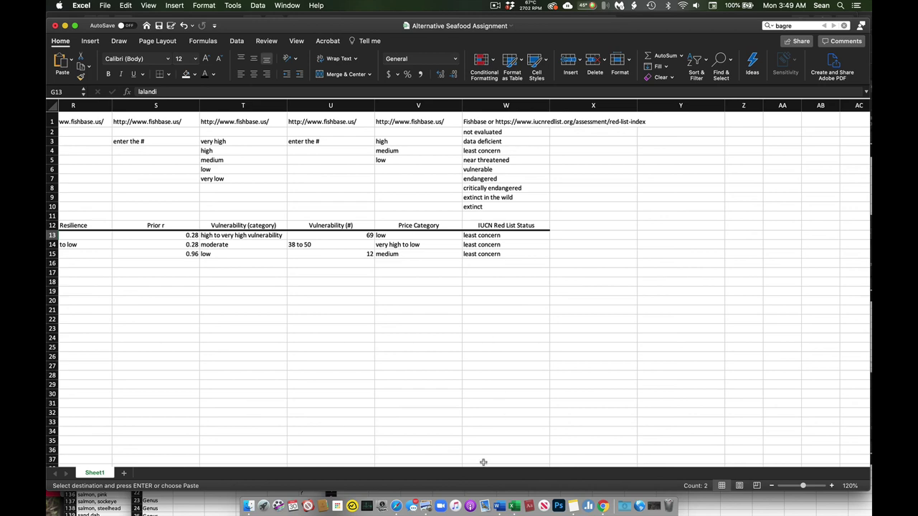
Check FishBase's Least Concern IUCN status (20 July 2017), then select empty cell X21 in Excel
{"action": "left_click", "coordinate": [397, 500]}
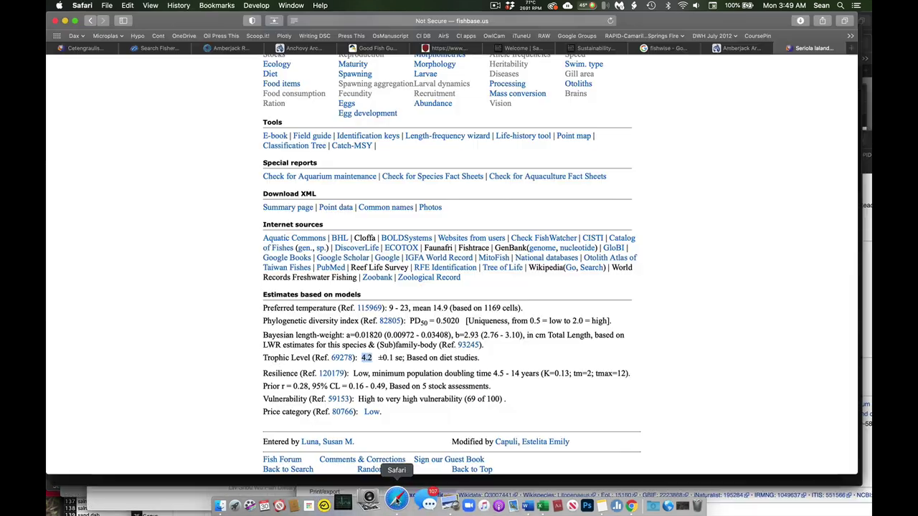
{"action": "scroll", "coordinate": [376, 248], "scroll_direction": "up", "scroll_amount": 10}
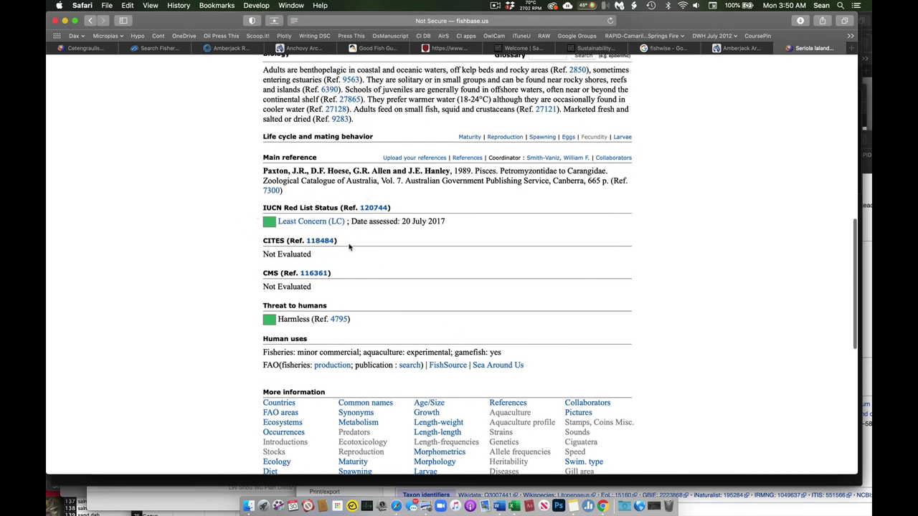
{"action": "left_click", "coordinate": [513, 506]}
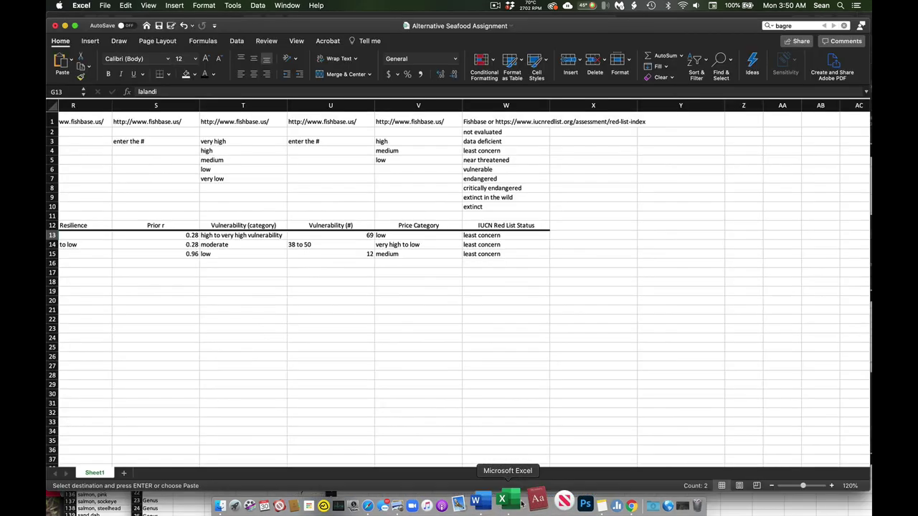
{"action": "left_click", "coordinate": [561, 308]}
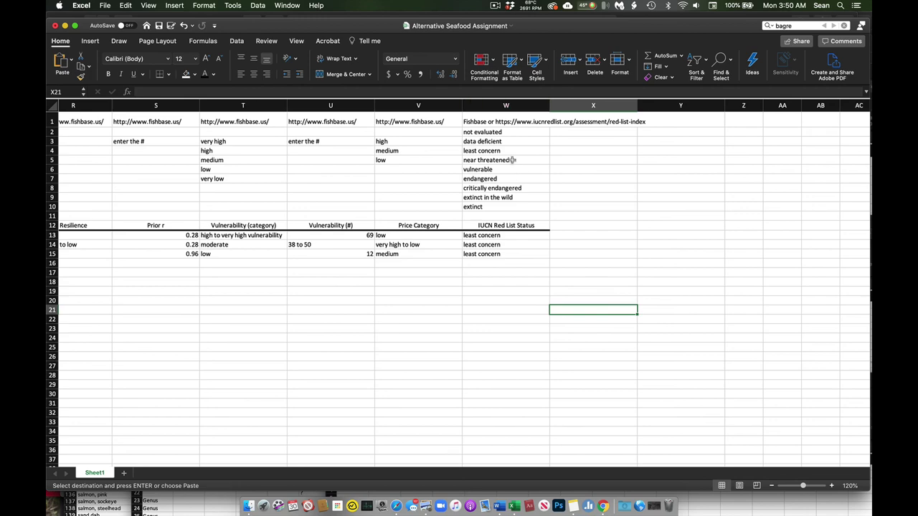
Scroll back to column A and select sample rows 13 through 15
{"action": "scroll", "coordinate": [515, 148], "scroll_direction": "left", "scroll_amount": 10}
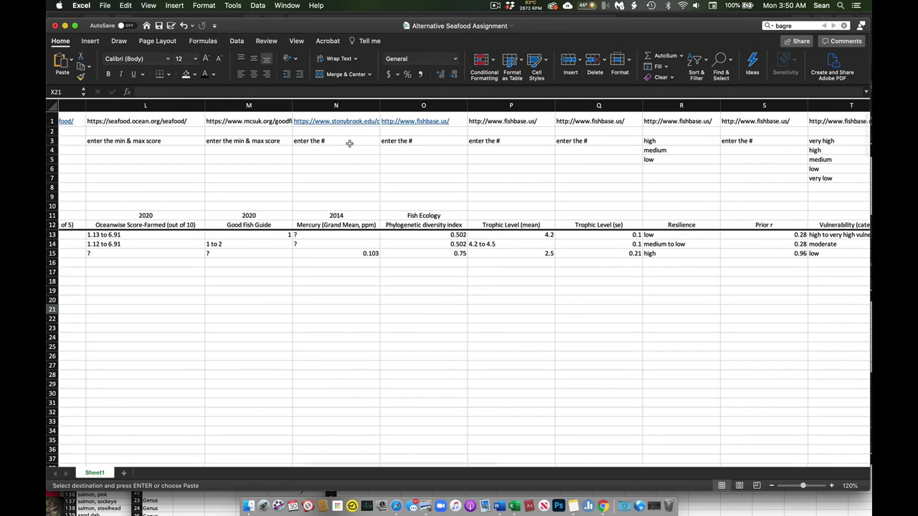
{"action": "scroll", "coordinate": [254, 145], "scroll_direction": "left", "scroll_amount": 3}
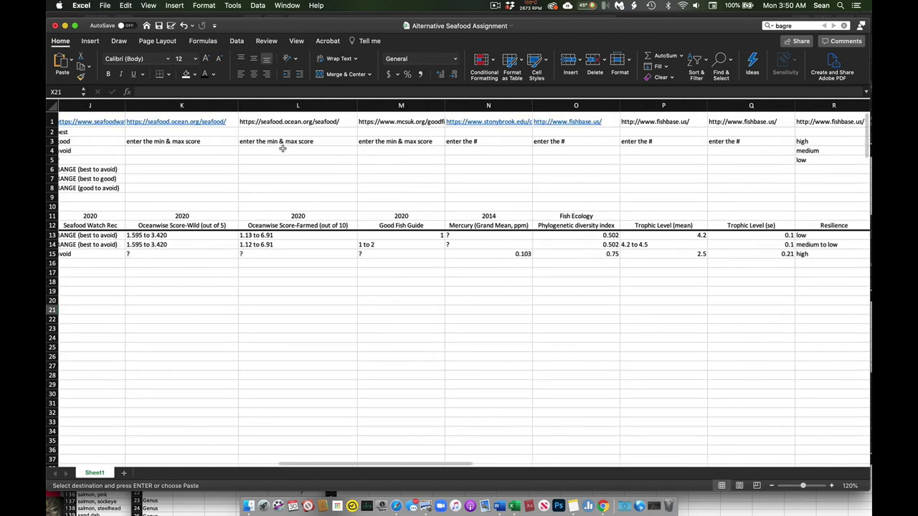
{"action": "scroll", "coordinate": [188, 255], "scroll_direction": "left", "scroll_amount": 8}
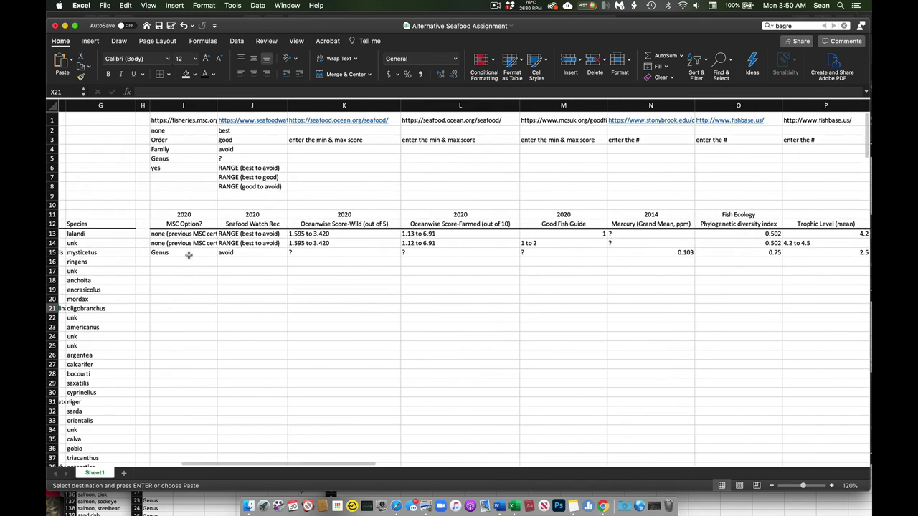
{"action": "scroll", "coordinate": [189, 255], "scroll_direction": "left", "scroll_amount": 1}
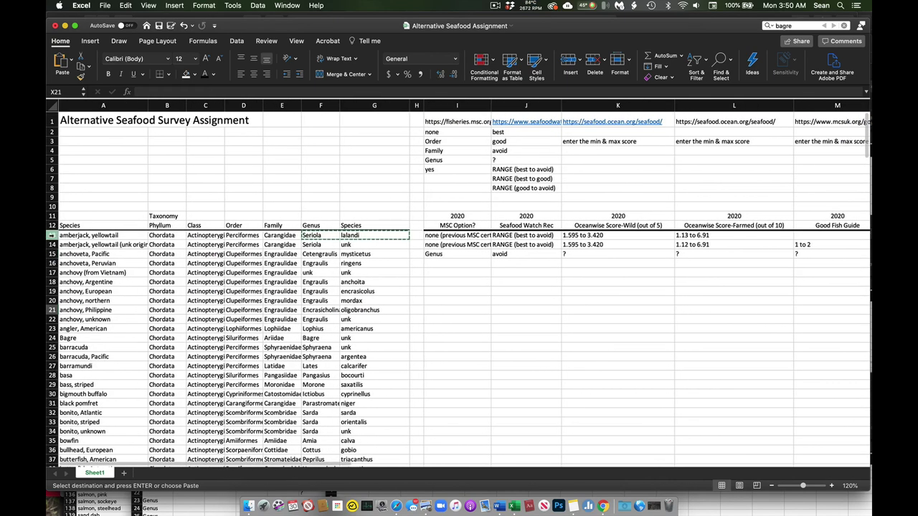
{"action": "left_click", "coordinate": [52, 236]}
{"action": "left_click_drag", "start_coordinate": [51, 243], "coordinate": [50, 254]}
Scroll across the selected rows to review their mercury, trophic level and resilience values
{"action": "scroll", "coordinate": [198, 318], "scroll_direction": "right", "scroll_amount": 6}
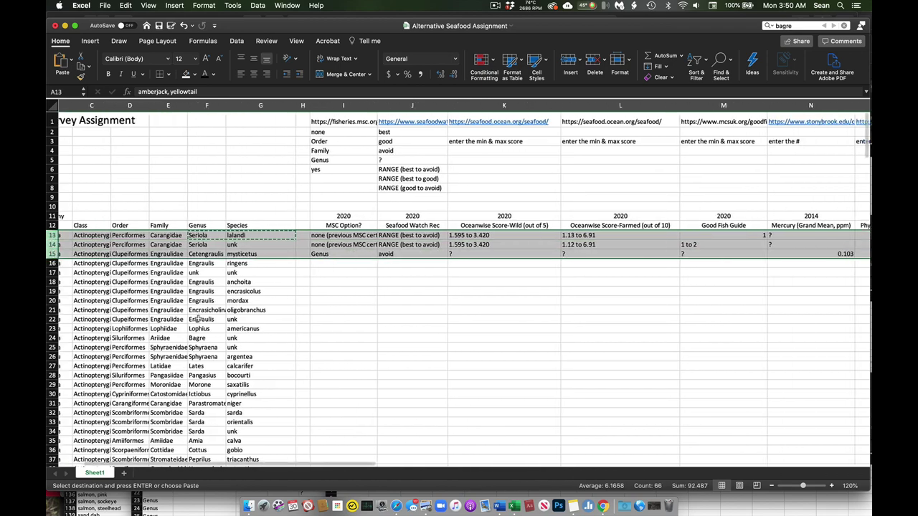
{"action": "scroll", "coordinate": [198, 319], "scroll_direction": "right", "scroll_amount": 2}
{"action": "scroll", "coordinate": [198, 319], "scroll_direction": "left", "scroll_amount": 8}
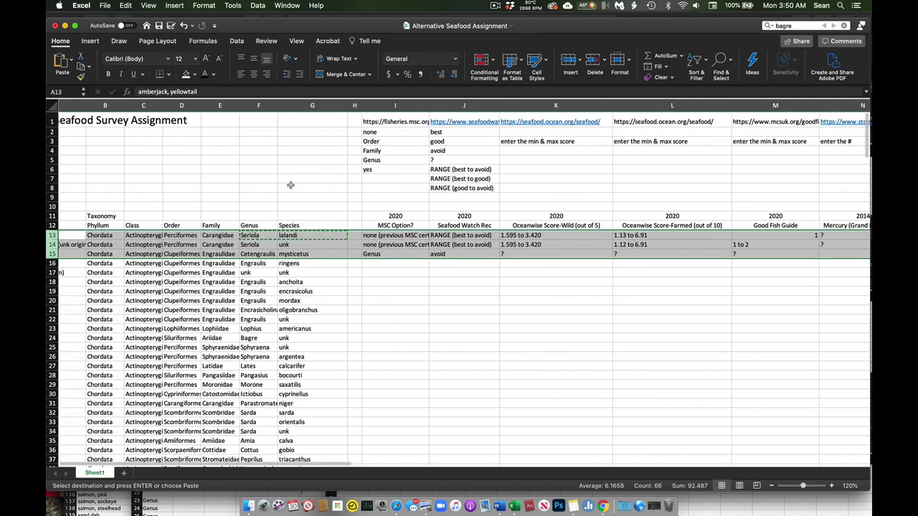
{"action": "scroll", "coordinate": [384, 167], "scroll_direction": "left", "scroll_amount": 2}
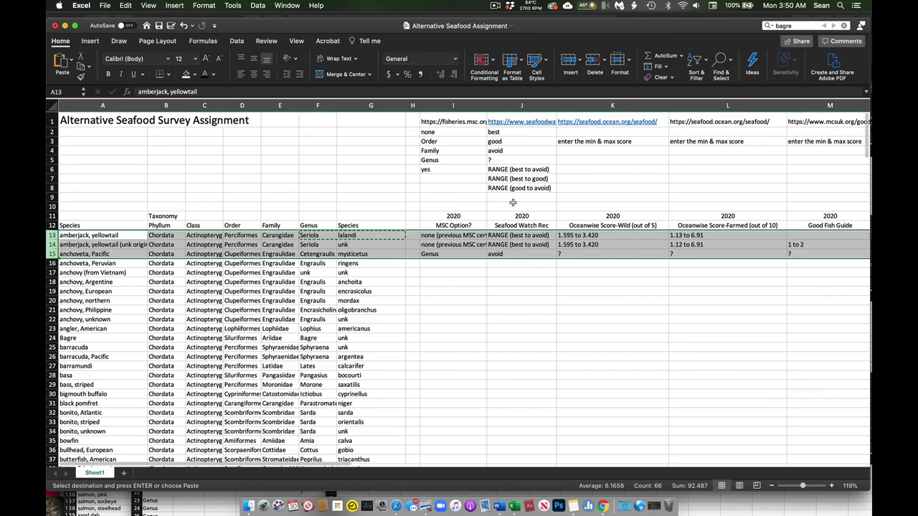
{"action": "scroll", "coordinate": [513, 203], "scroll_direction": "right", "scroll_amount": 8}
{"action": "scroll", "coordinate": [513, 203], "scroll_direction": "right", "scroll_amount": 6}
{"action": "scroll", "coordinate": [509, 203], "scroll_direction": "left", "scroll_amount": 7}
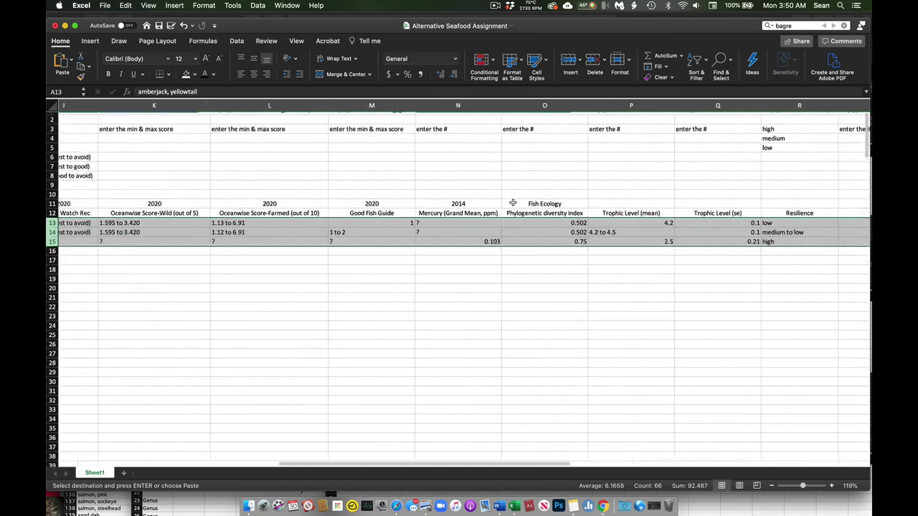
{"action": "scroll", "coordinate": [505, 203], "scroll_direction": "left", "scroll_amount": 7}
{"action": "scroll", "coordinate": [498, 214], "scroll_direction": "down", "scroll_amount": 20}
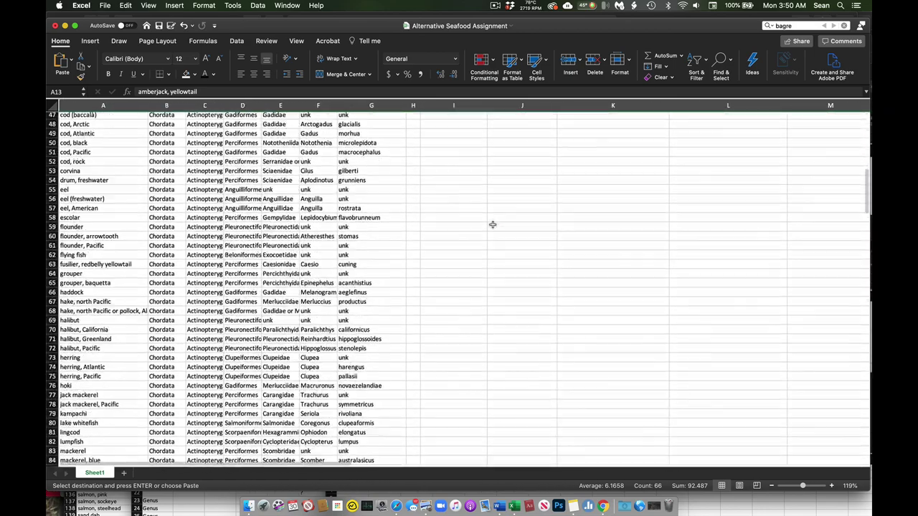
{"action": "scroll", "coordinate": [493, 225], "scroll_direction": "up", "scroll_amount": 20}
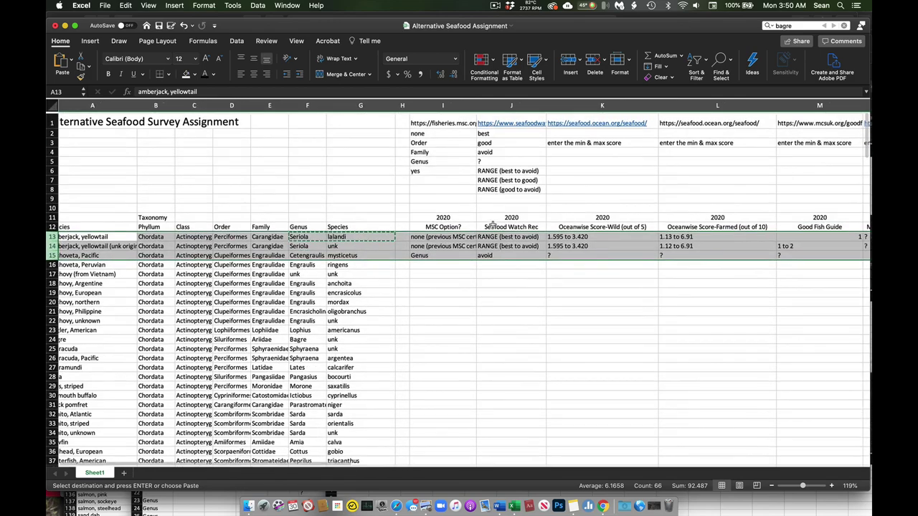